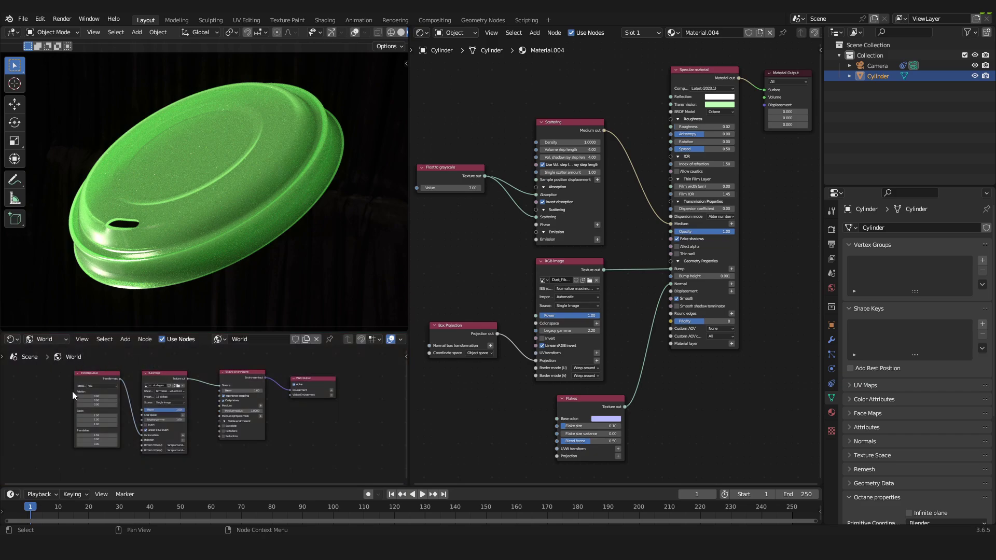
# Nudge the transform node in the world node graph and collapse the world node editor to enlarge the 3D viewport.
pyautogui.press('Home')
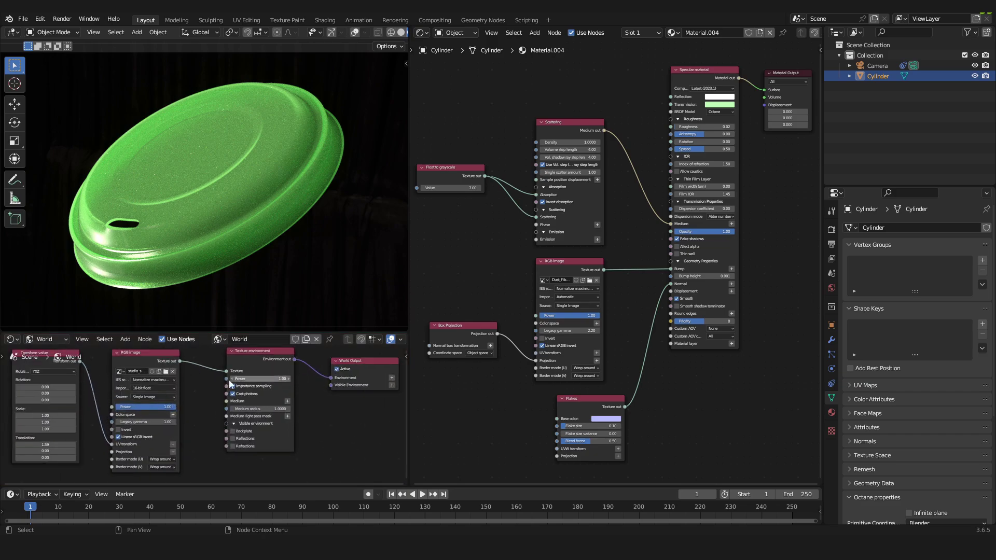
pyautogui.scroll(-1, 211, 387)
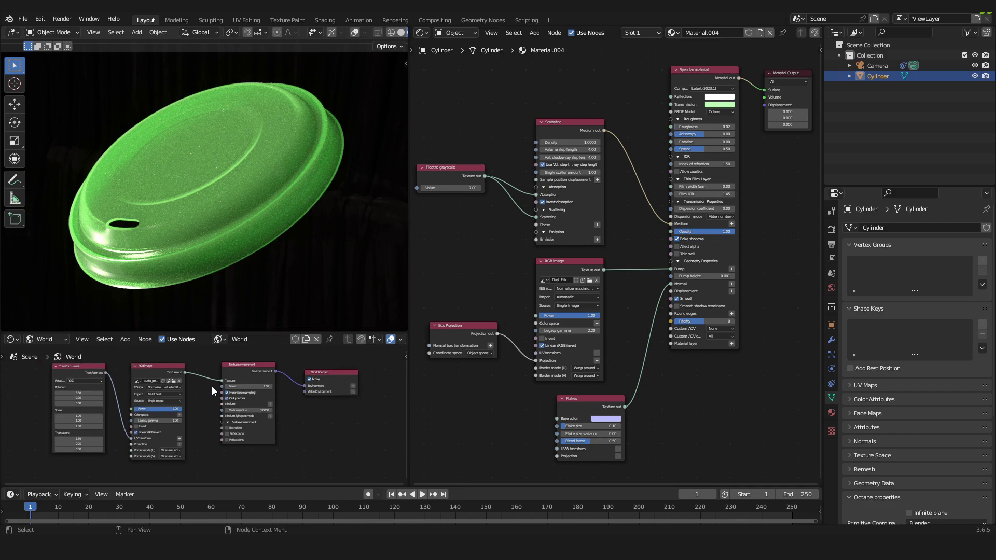
pyautogui.moveTo(66, 372); pyautogui.dragTo(70, 376)
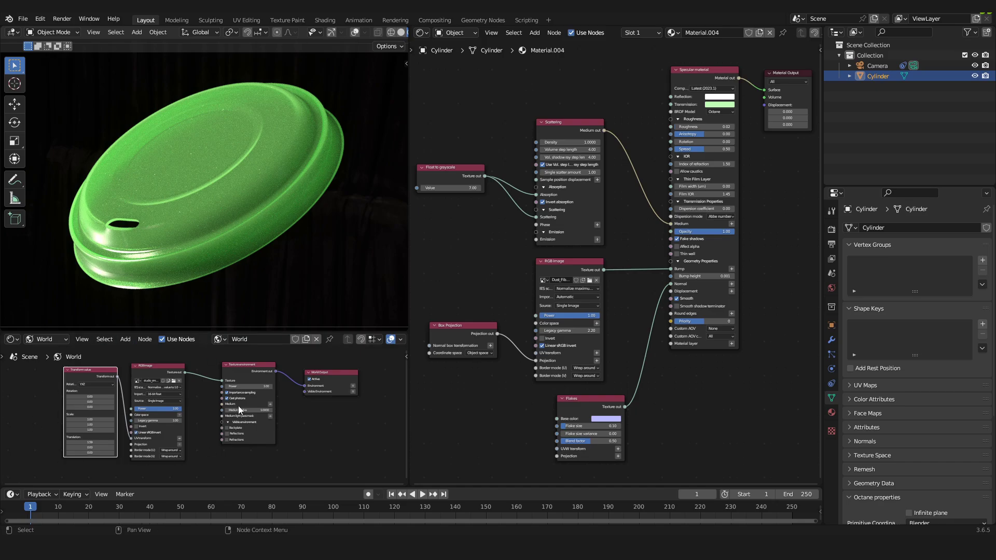
pyautogui.moveTo(203, 330); pyautogui.dragTo(203, 472)
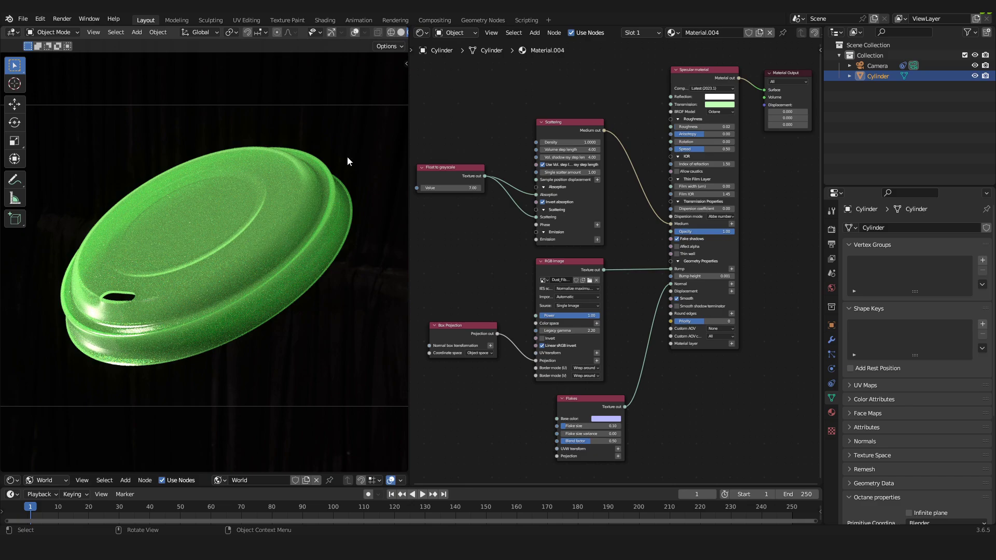
# Switch the 3D viewport to solid shading and back to rendered shading, and turn on its overlays and gizmos.
pyautogui.click(401, 33)
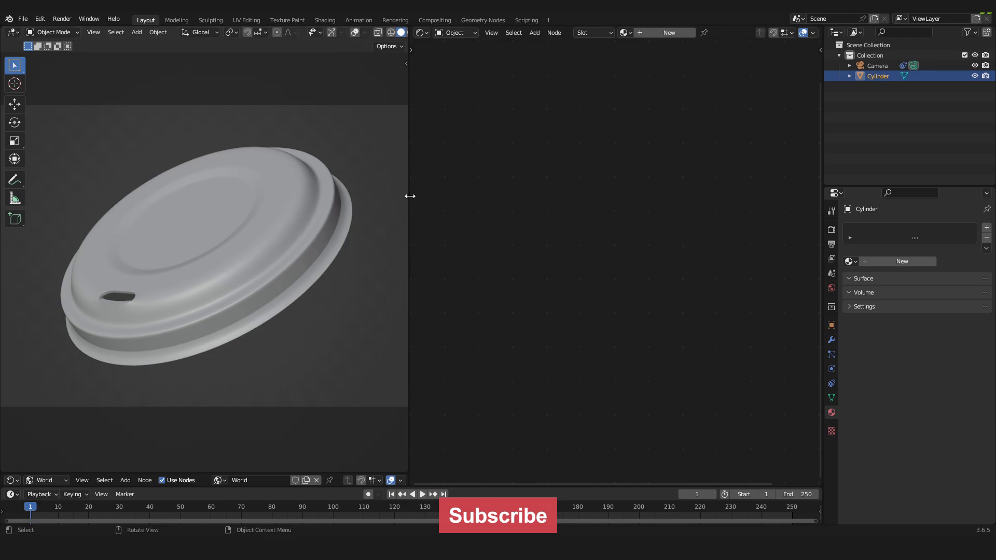
pyautogui.moveTo(408, 198); pyautogui.dragTo(444, 191)
pyautogui.click(424, 33)
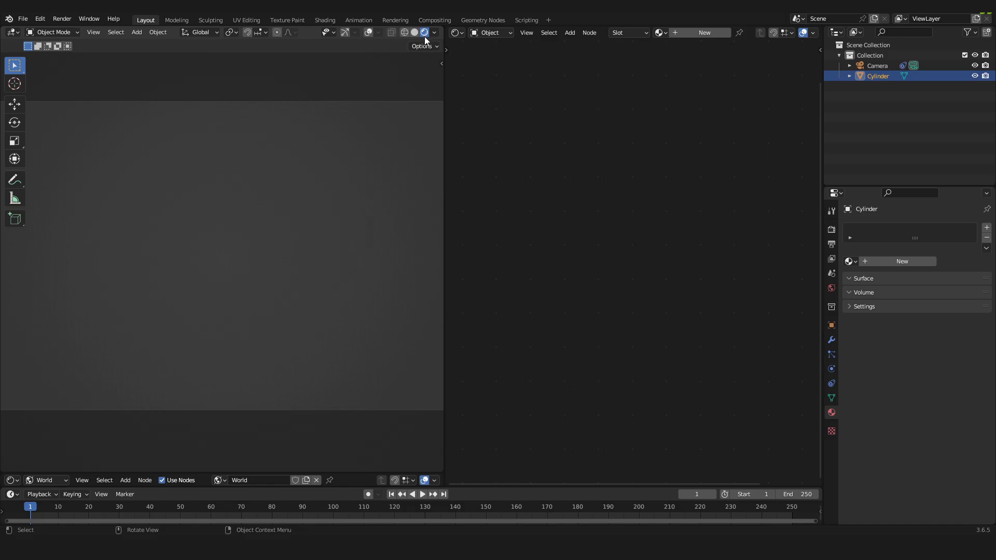
pyautogui.moveTo(442, 169); pyautogui.dragTo(400, 173)
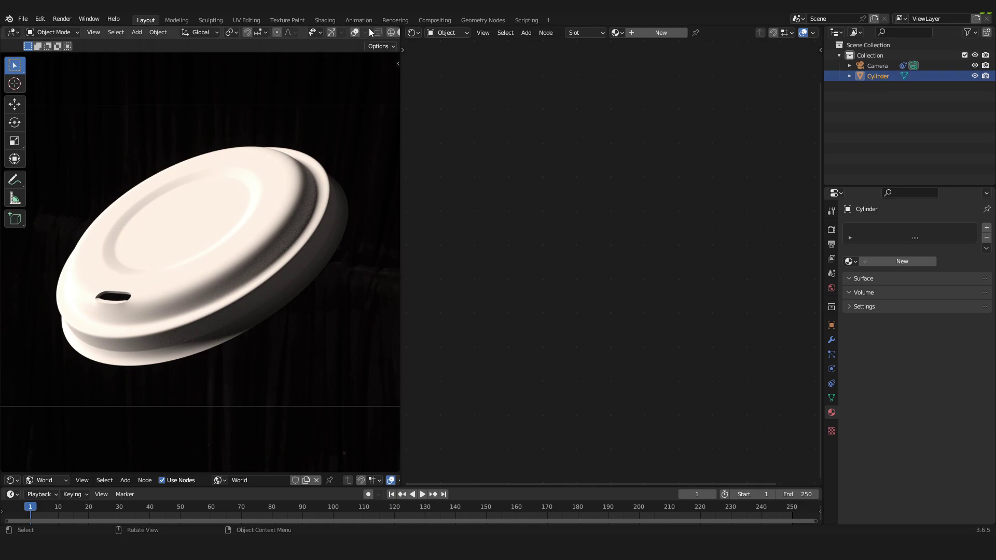
pyautogui.click(355, 32)
pyautogui.click(331, 32)
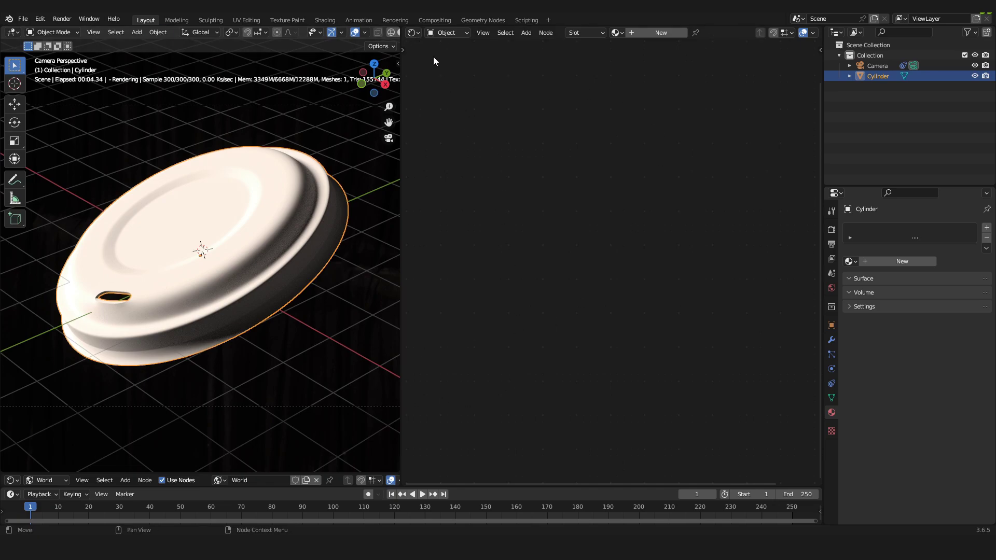
# Set the node area to the Shader Editor with Object shader type and create a new material for the cylinder.
pyautogui.click(416, 33)
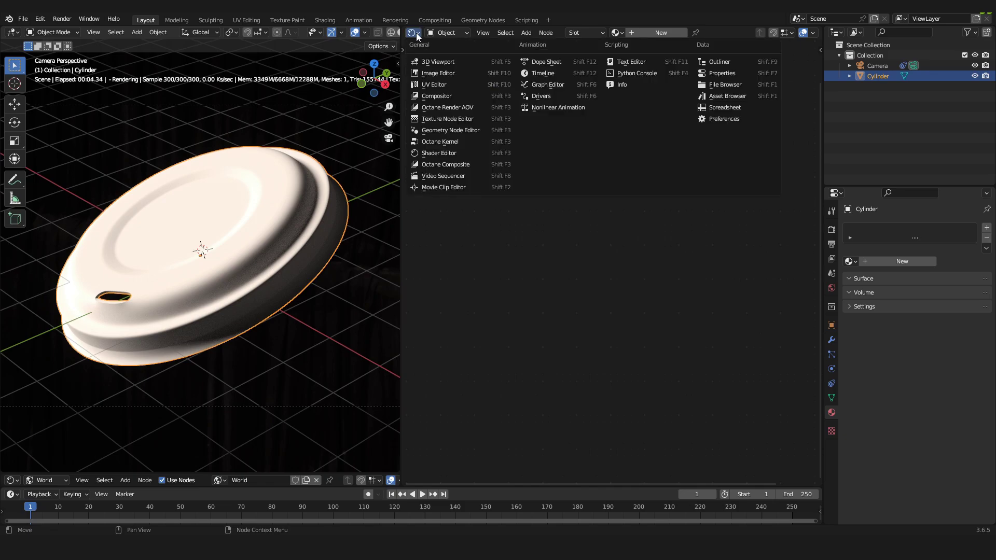
pyautogui.click(465, 154)
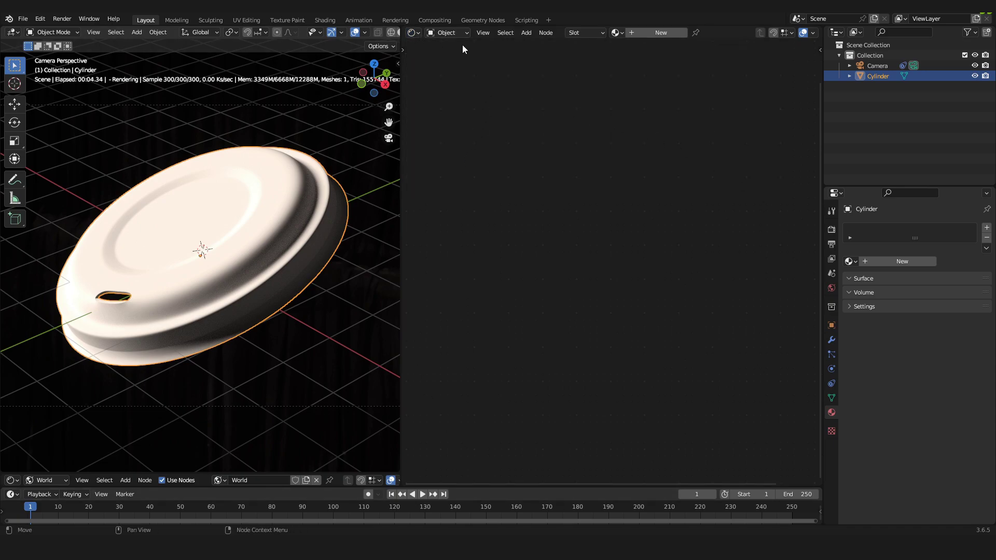
pyautogui.click(450, 35)
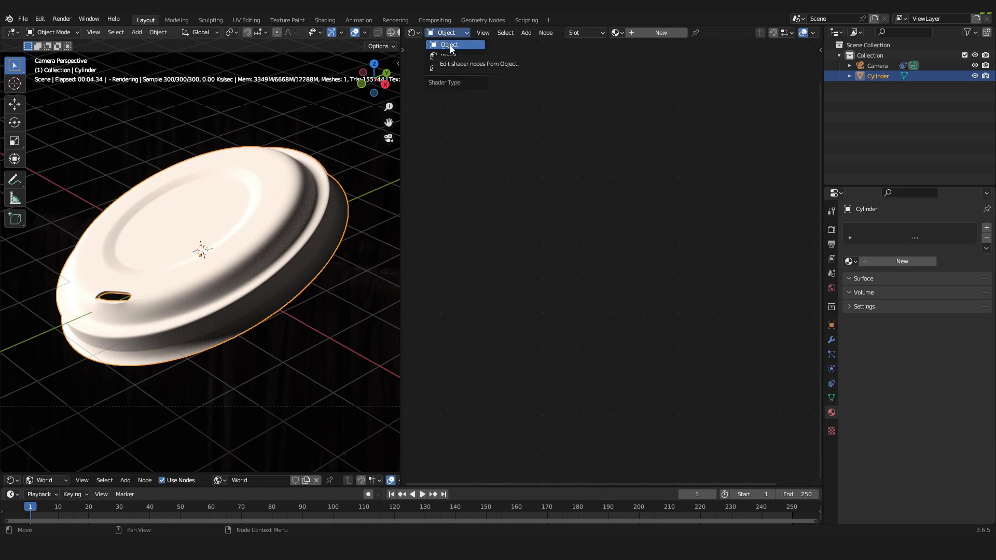
pyautogui.click(450, 46)
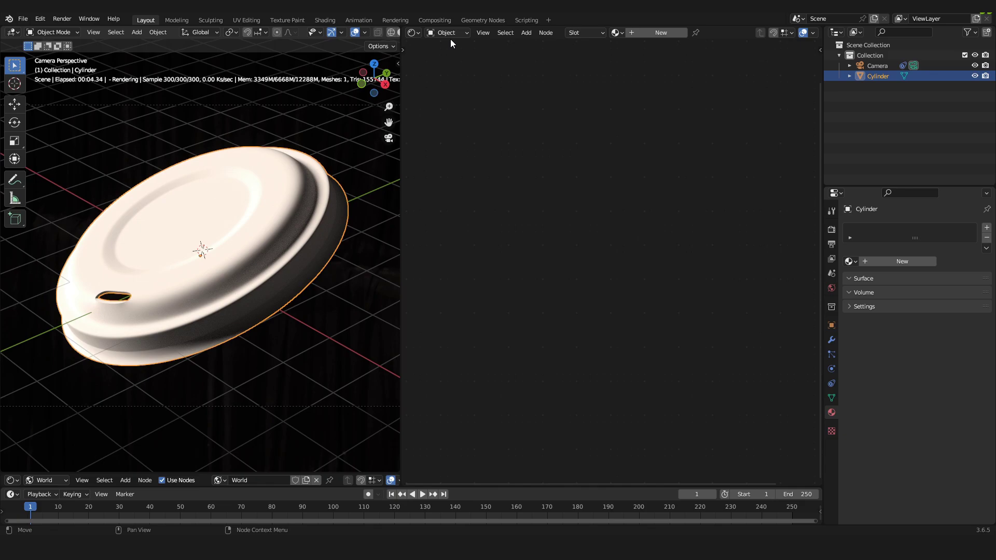
pyautogui.click(657, 34)
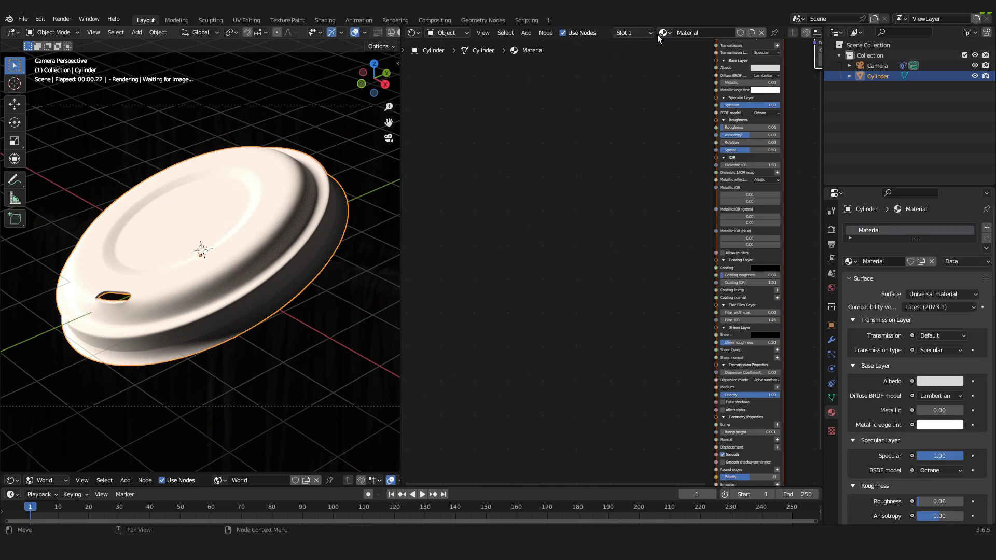
# Delete the default Universal material node and reposition the Material Output node in the graph.
pyautogui.moveTo(640, 143); pyautogui.dragTo(502, 238, button='middle')
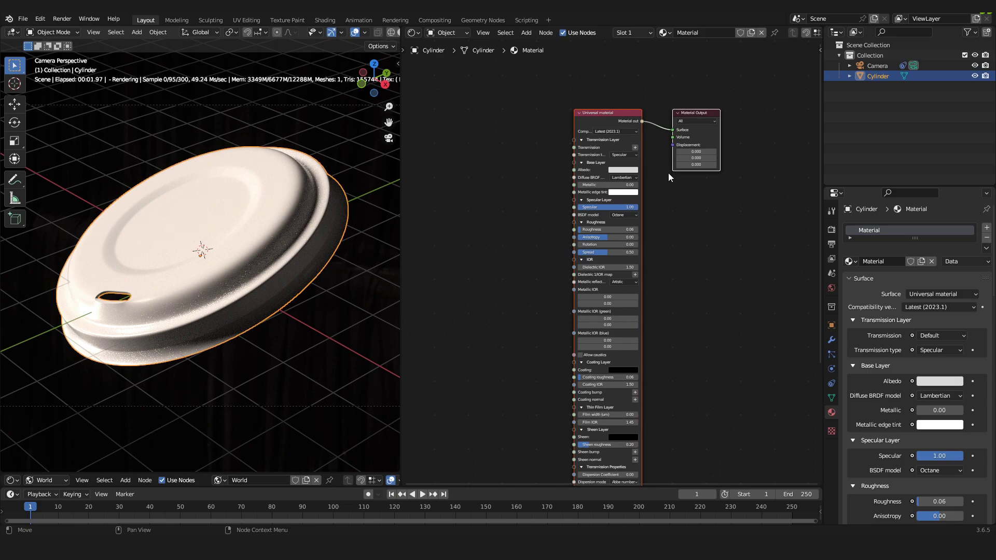
pyautogui.moveTo(665, 192); pyautogui.dragTo(638, 216, button='middle')
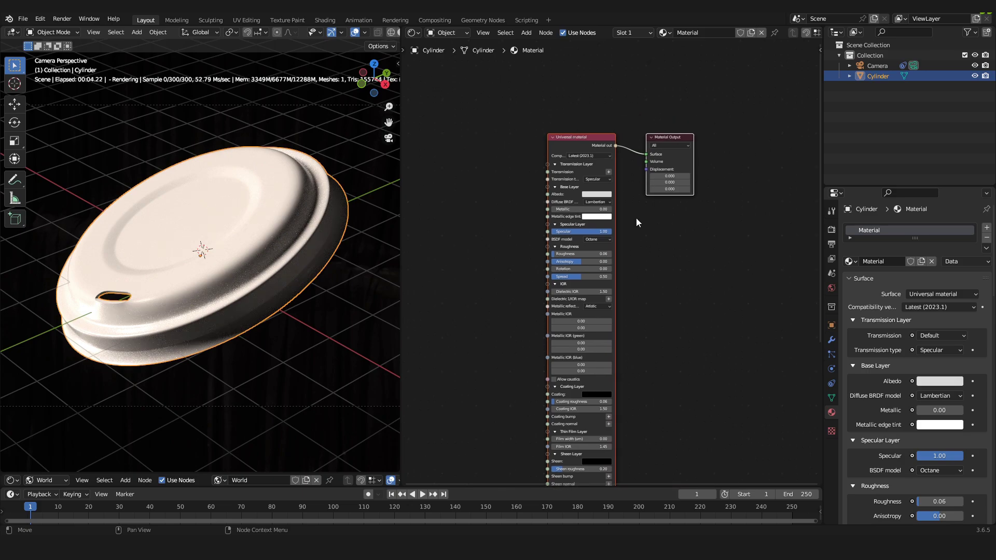
pyautogui.click(648, 243)
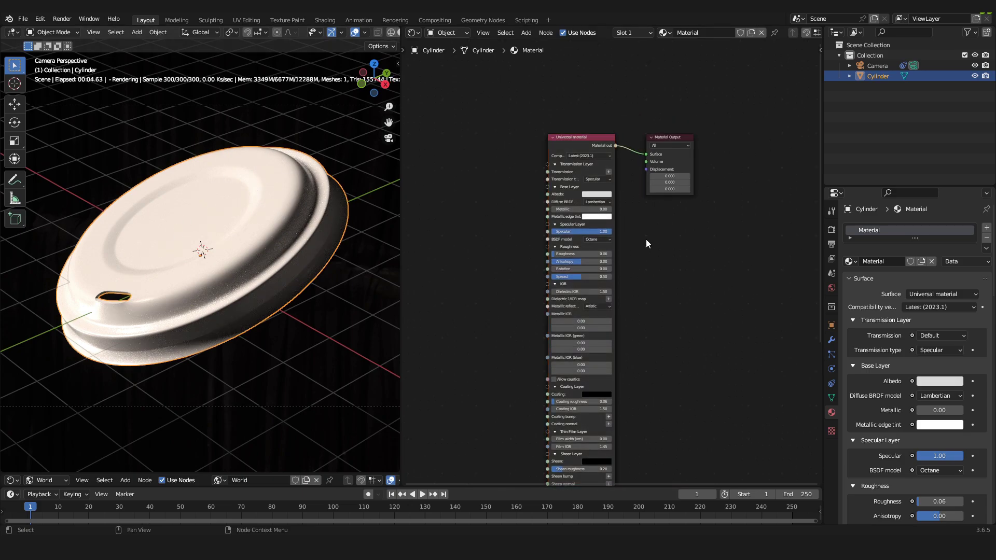
pyautogui.click(580, 140)
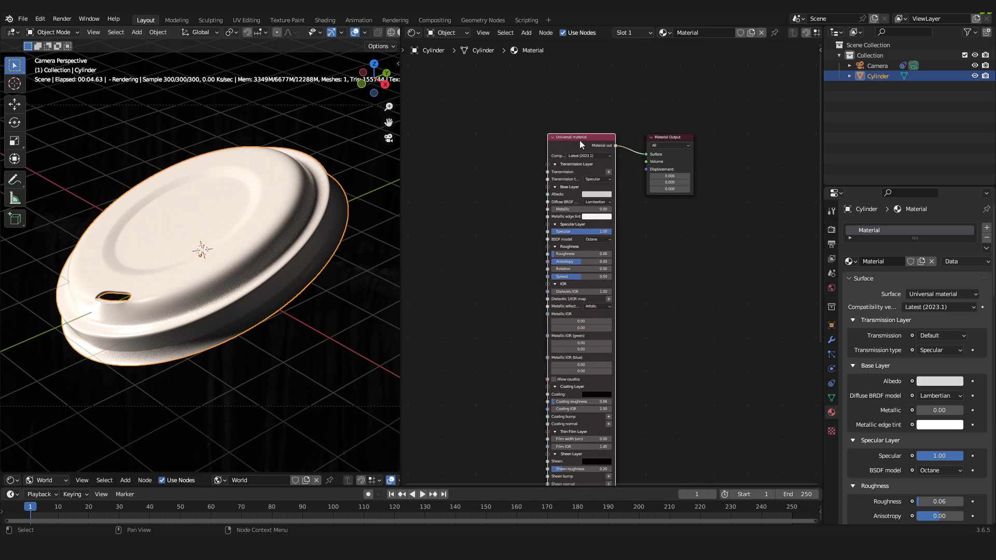
pyautogui.scroll(2, 580, 140)
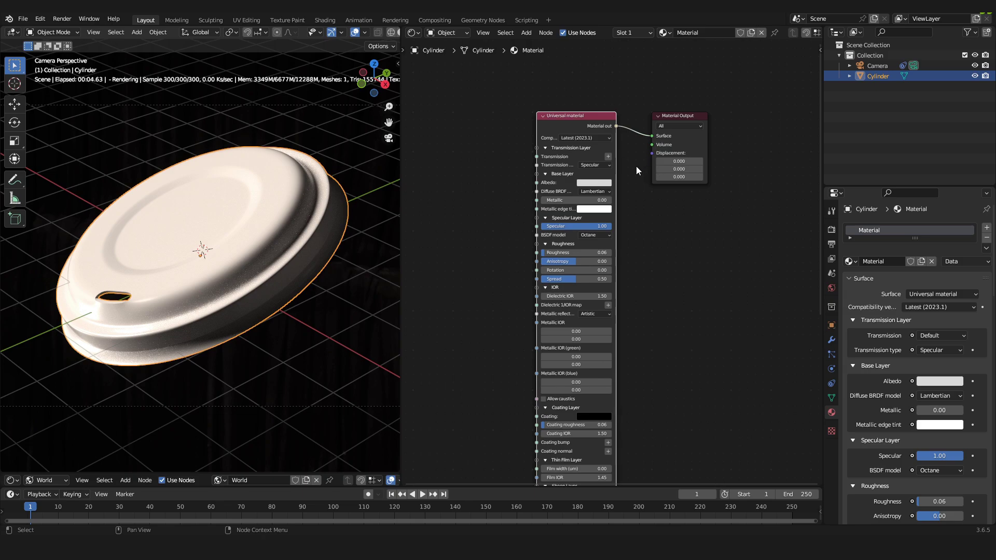
pyautogui.press('Delete')
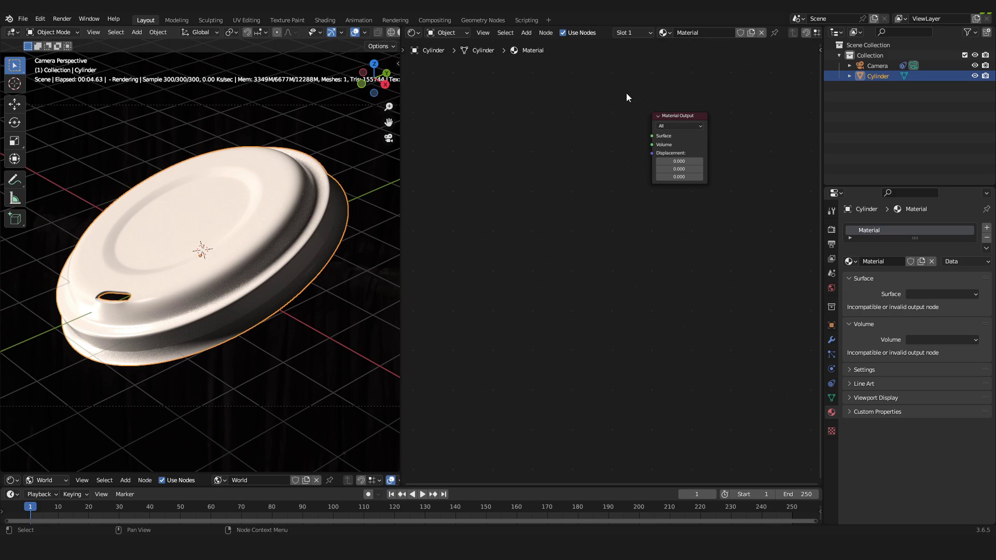
pyautogui.moveTo(626, 92); pyautogui.dragTo(725, 213)
pyautogui.moveTo(692, 148); pyautogui.dragTo(678, 160)
pyautogui.click(699, 231)
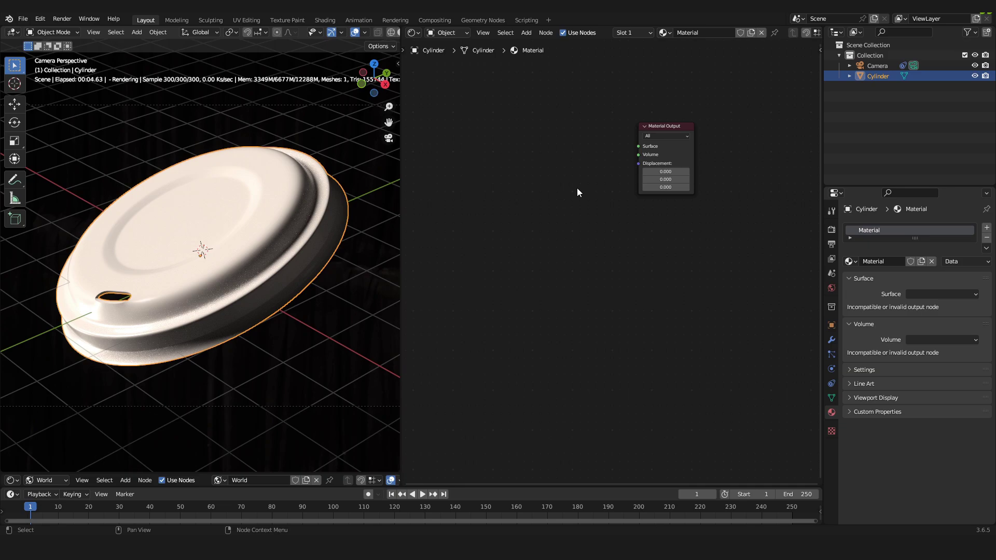
# Add a Specular material node beside the Material Output and connect its Material out to the Surface input.
pyautogui.hotkey('shift', 'a')
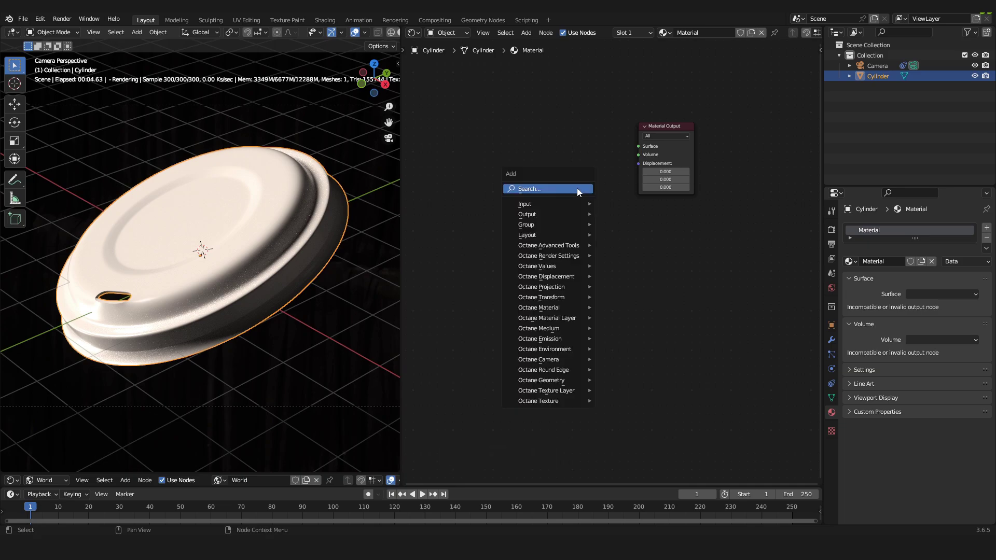
pyautogui.click(577, 188)
pyautogui.write('spe')
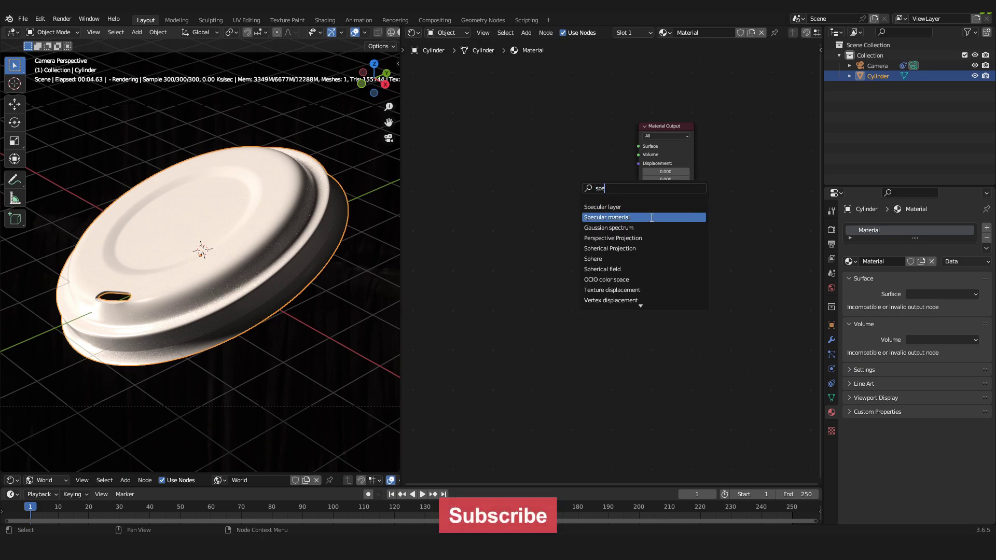
pyautogui.click(651, 217)
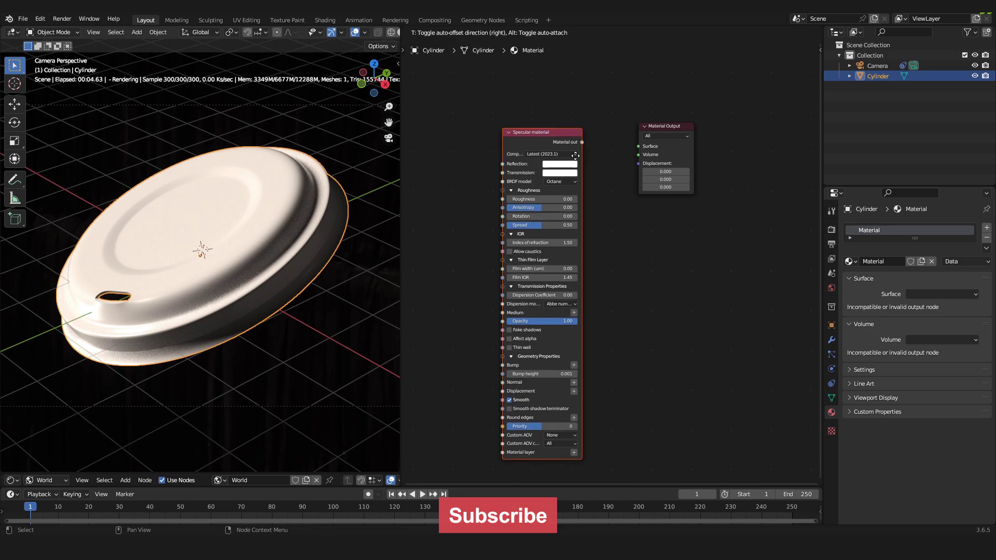
pyautogui.click(595, 157)
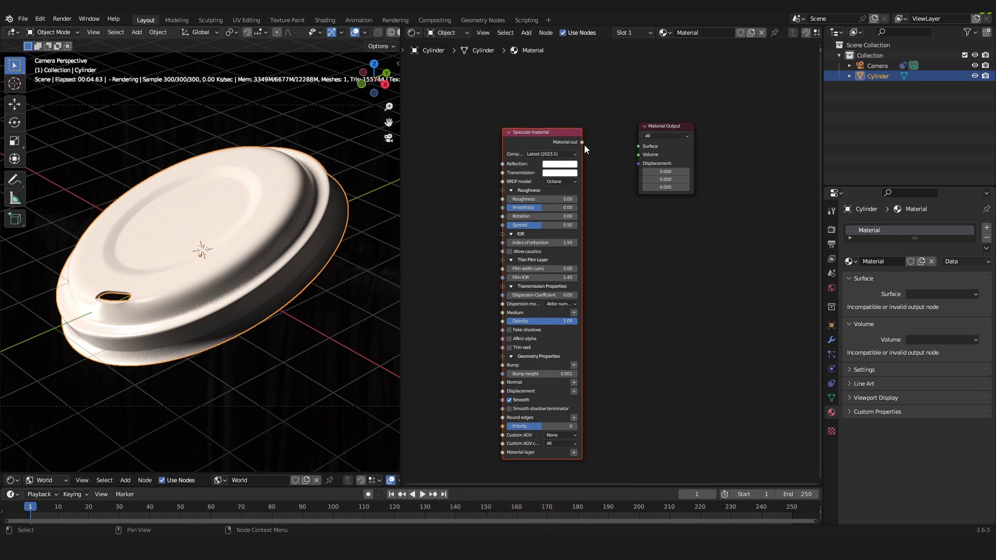
pyautogui.scroll(1, 581, 145)
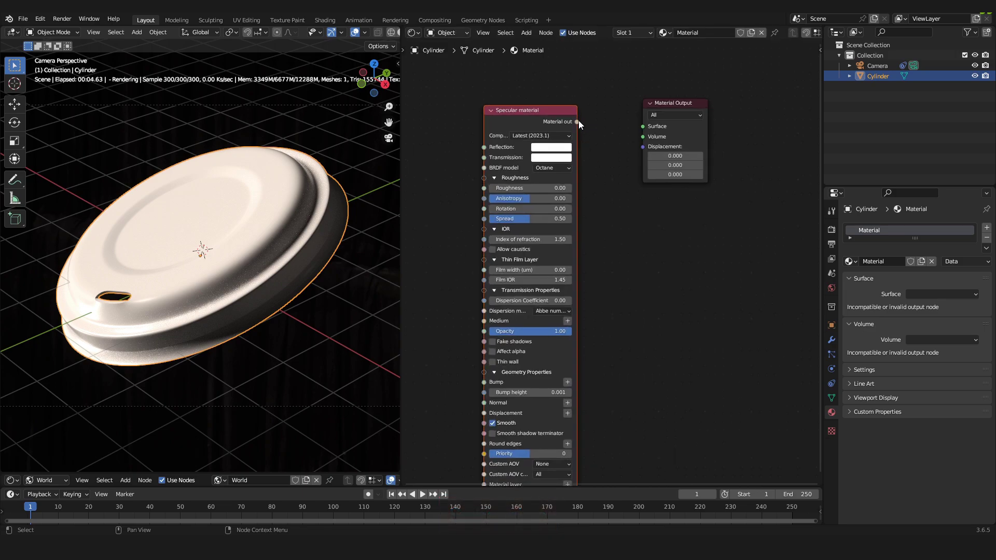
pyautogui.moveTo(577, 121); pyautogui.dragTo(646, 125)
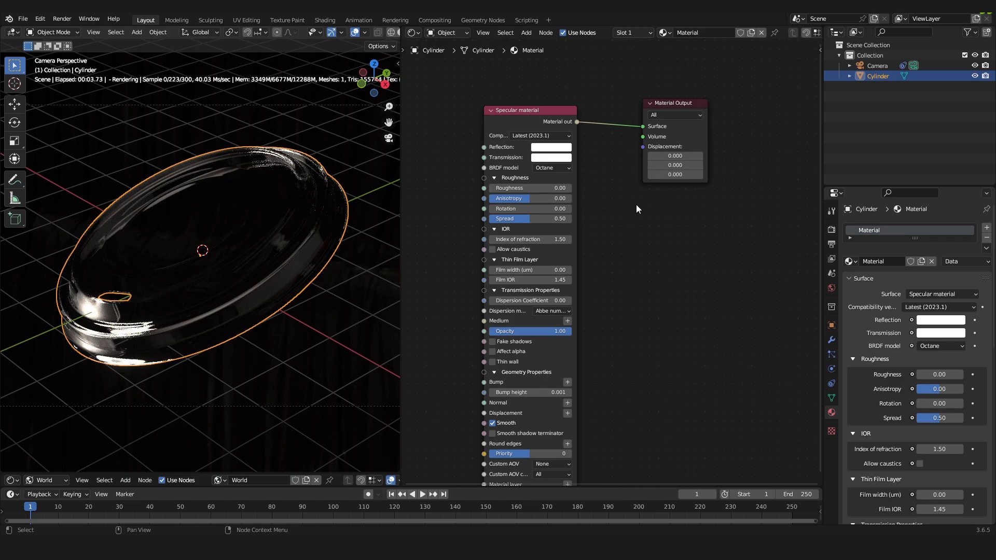
# Hide the overlays and gizmos in the rendered 3D viewport.
pyautogui.press('Home')
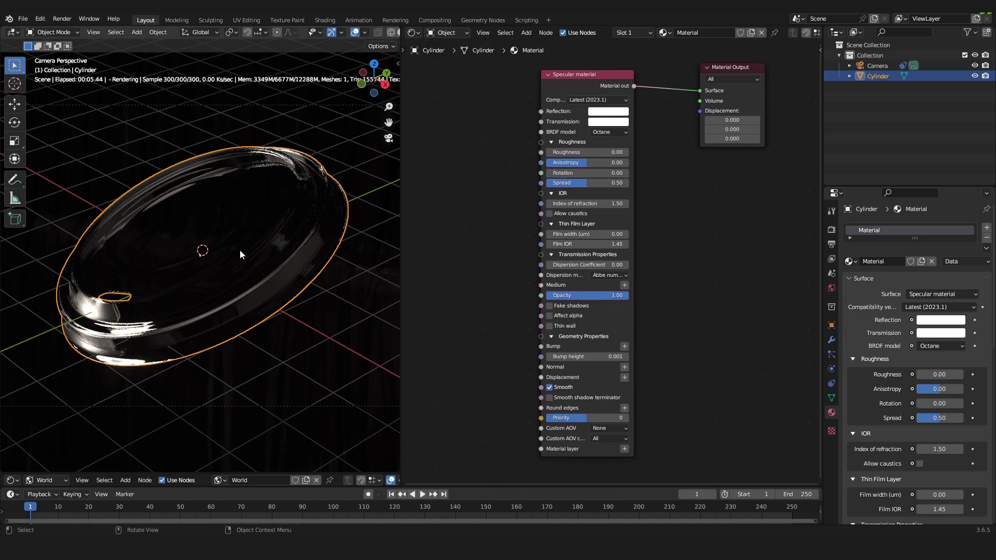
pyautogui.click(355, 32)
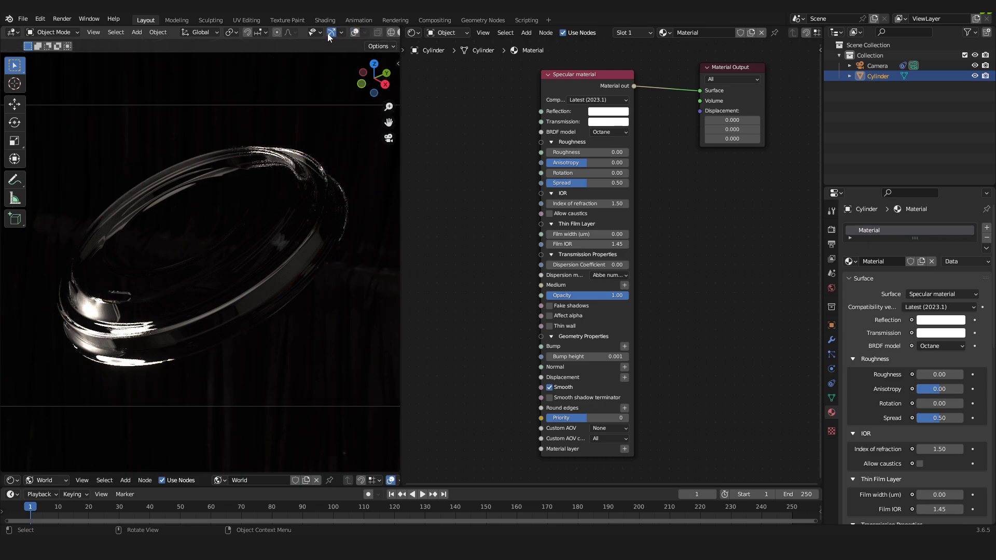
pyautogui.click(328, 33)
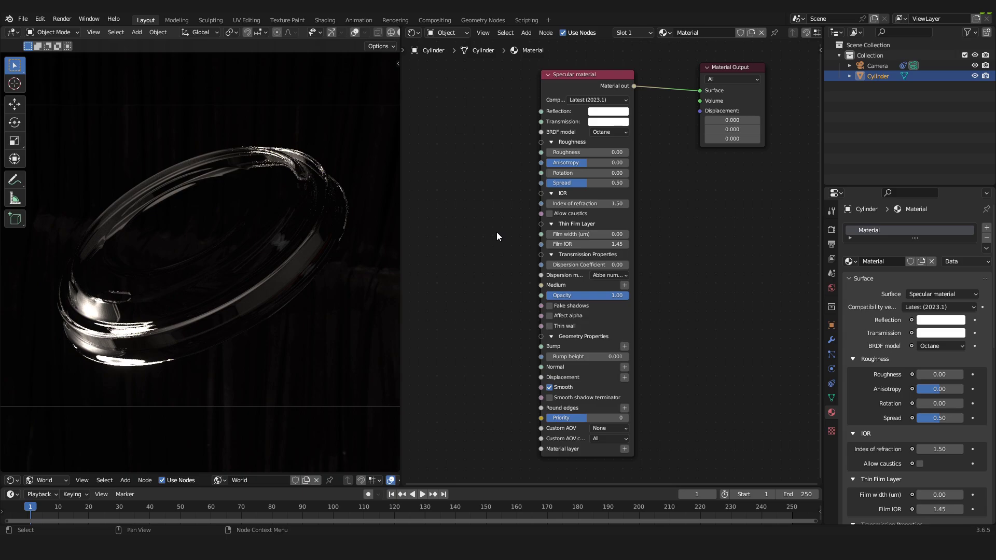
# Set the Transmission colour of the Specular material node to a light green.
pyautogui.scroll(2, 633, 117)
pyautogui.moveTo(633, 118); pyautogui.dragTo(645, 171, button='middle')
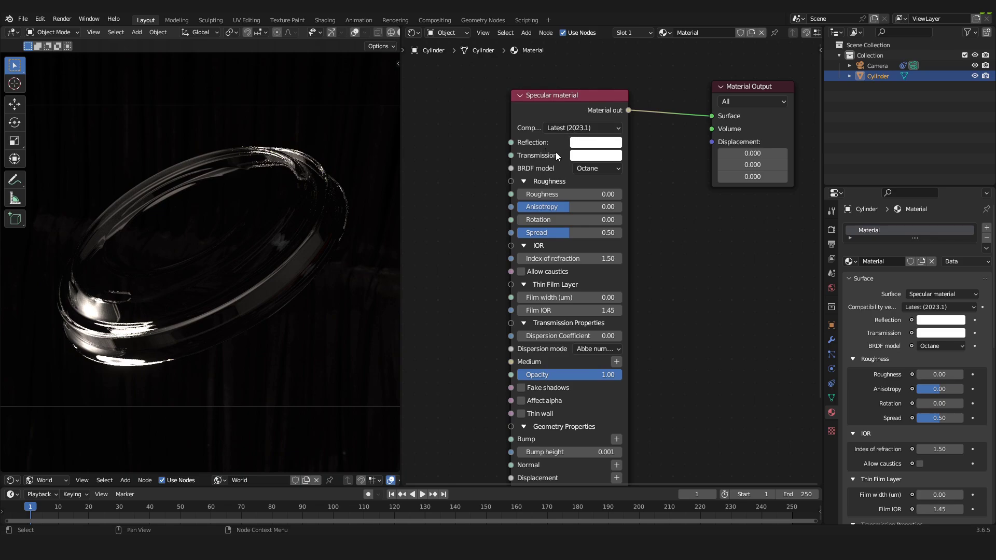
pyautogui.click(585, 158)
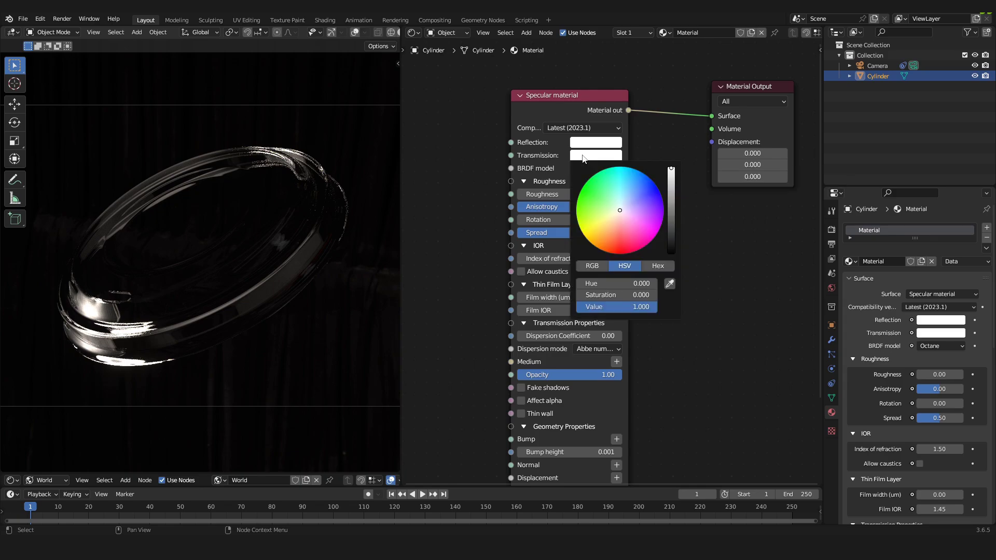
pyautogui.click(601, 204)
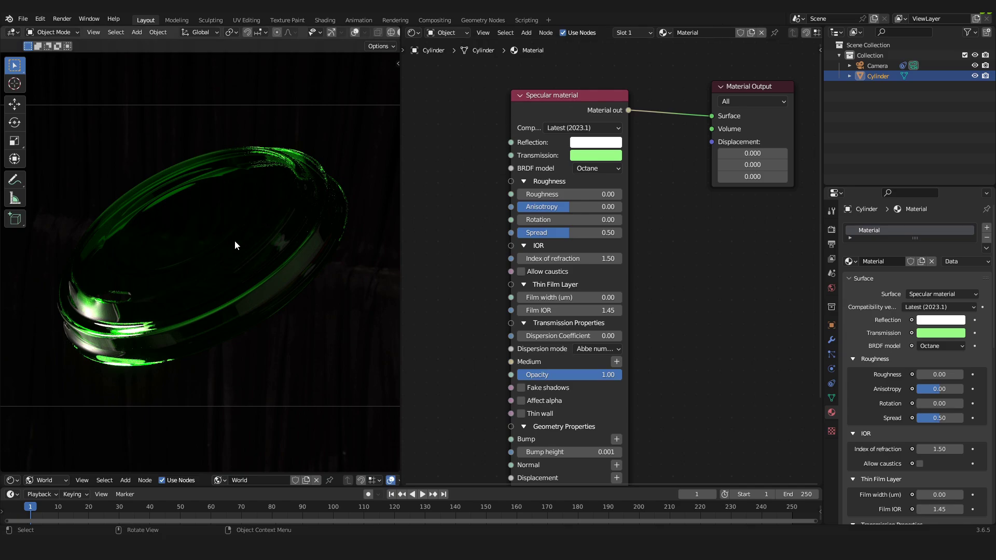
# Set the Roughness of the Specular material node to 0.02.
pyautogui.click(577, 194)
pyautogui.write('0')
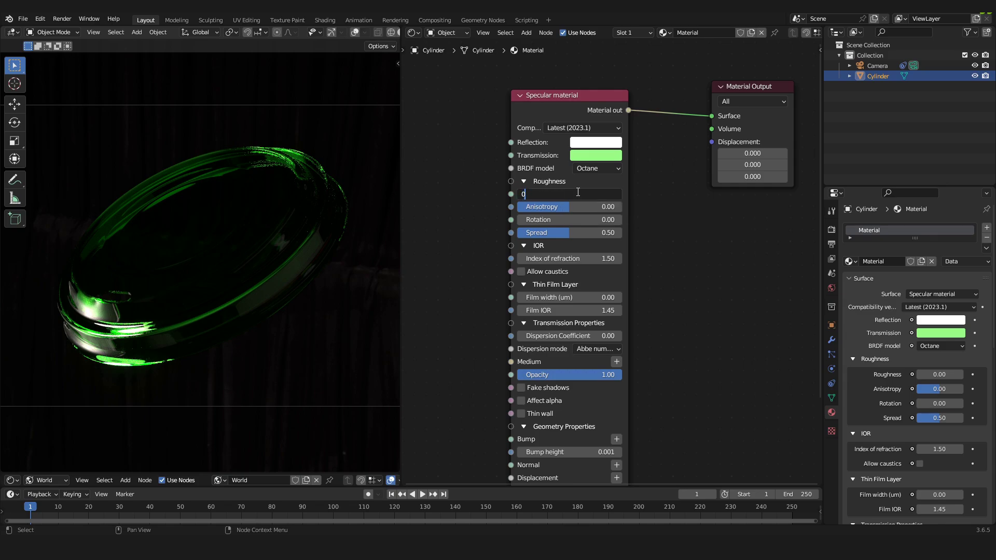
pyautogui.write('.02')
pyautogui.press('Return')
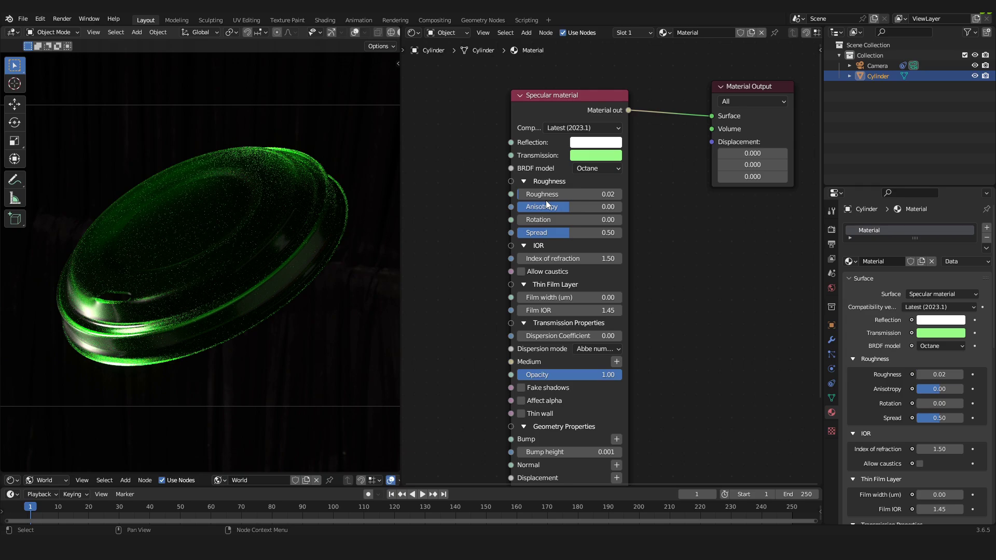
pyautogui.moveTo(455, 283); pyautogui.dragTo(443, 164, button='middle')
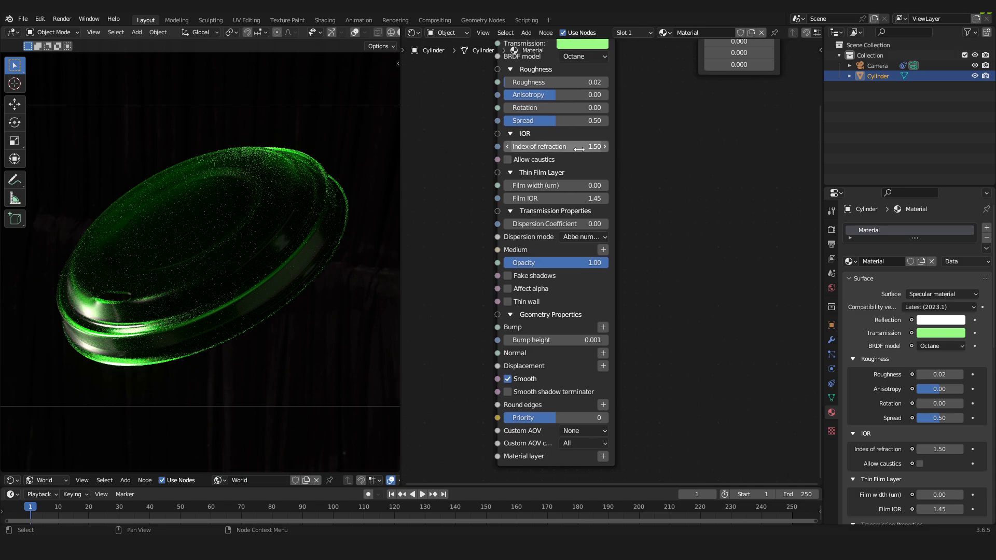
pyautogui.moveTo(645, 155); pyautogui.dragTo(612, 181, button='middle')
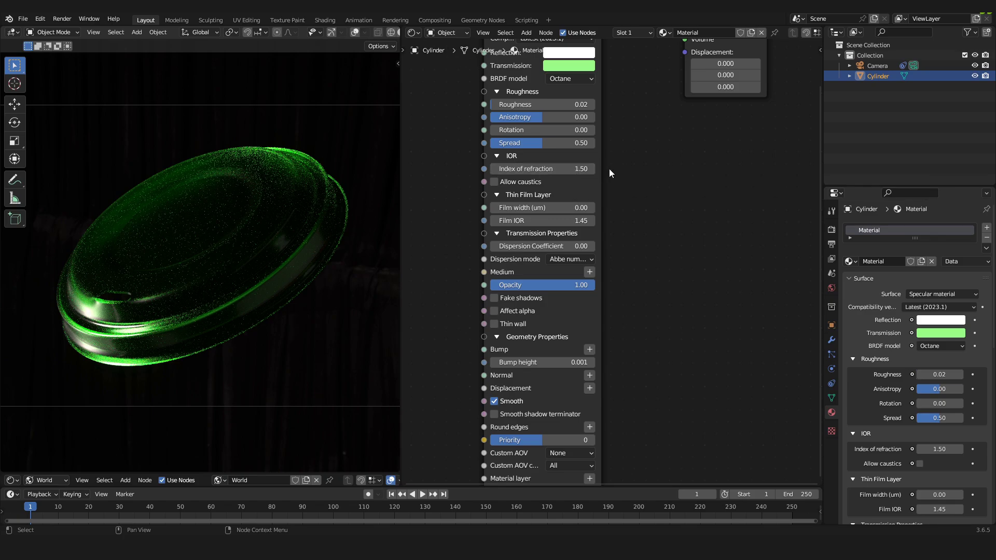
pyautogui.click(579, 173)
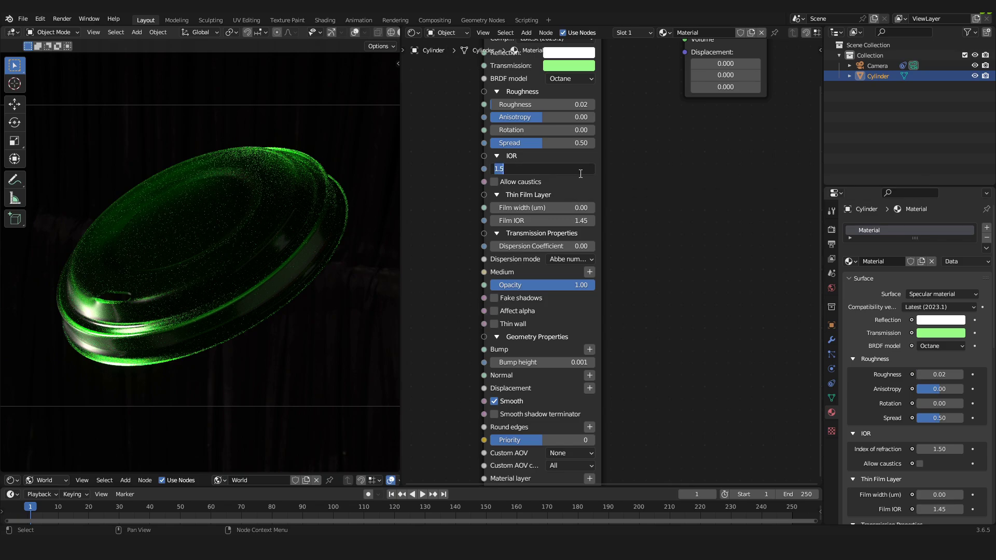
pyautogui.click(643, 169)
# Enable Fake shadows on the Specular material node.
pyautogui.scroll(-2, 673, 264)
pyautogui.moveTo(673, 264); pyautogui.dragTo(720, 267, button='middle')
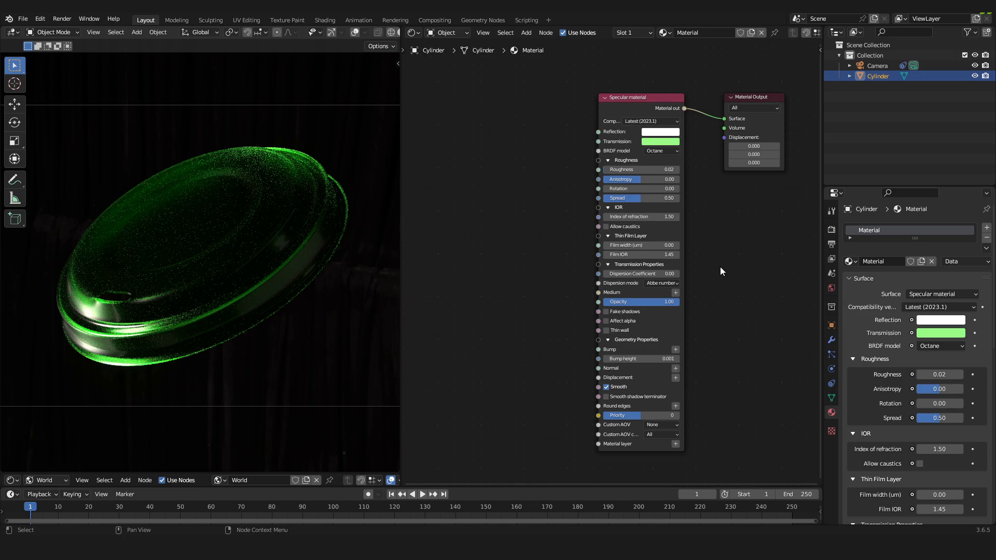
pyautogui.scroll(1, 720, 266)
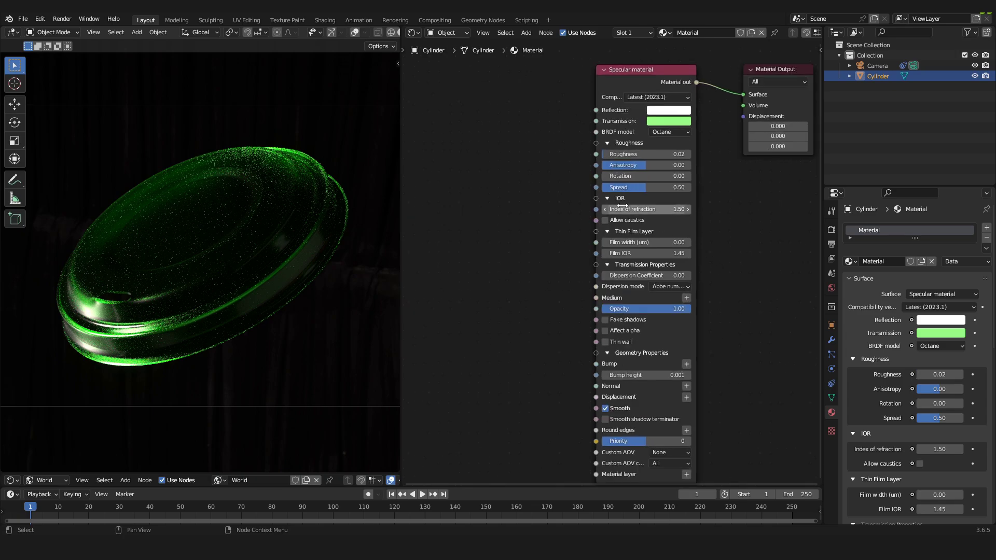
pyautogui.moveTo(722, 296); pyautogui.dragTo(714, 261, button='middle')
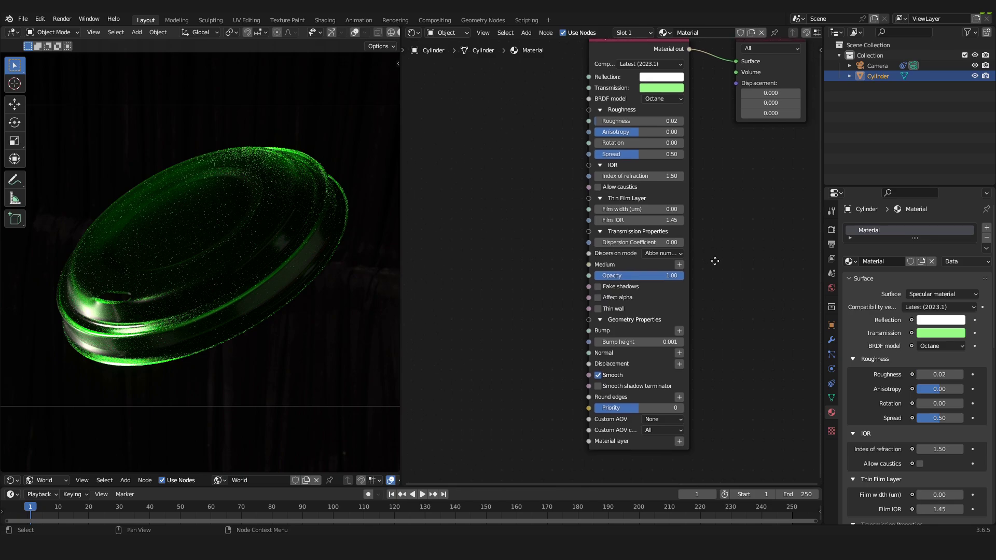
pyautogui.scroll(1, 704, 266)
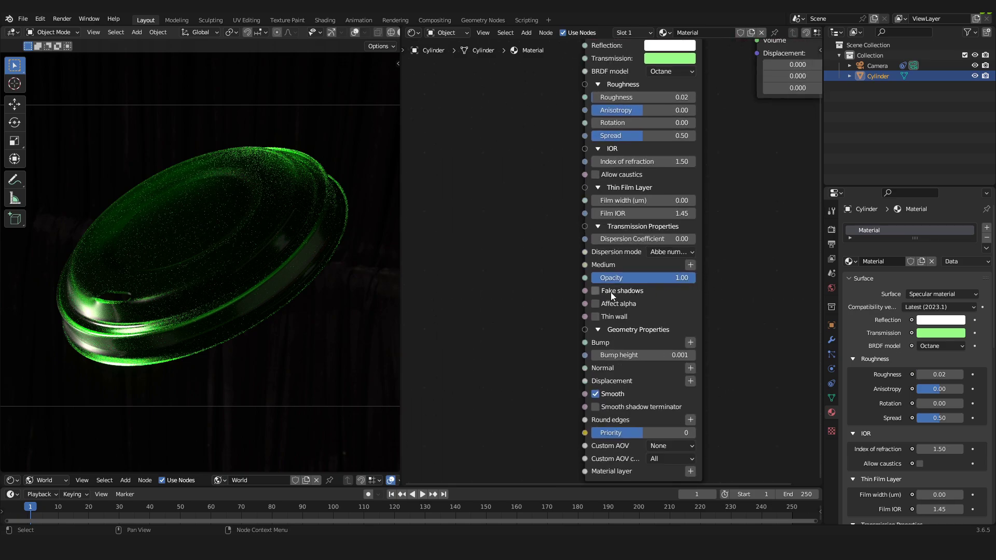
pyautogui.click(595, 291)
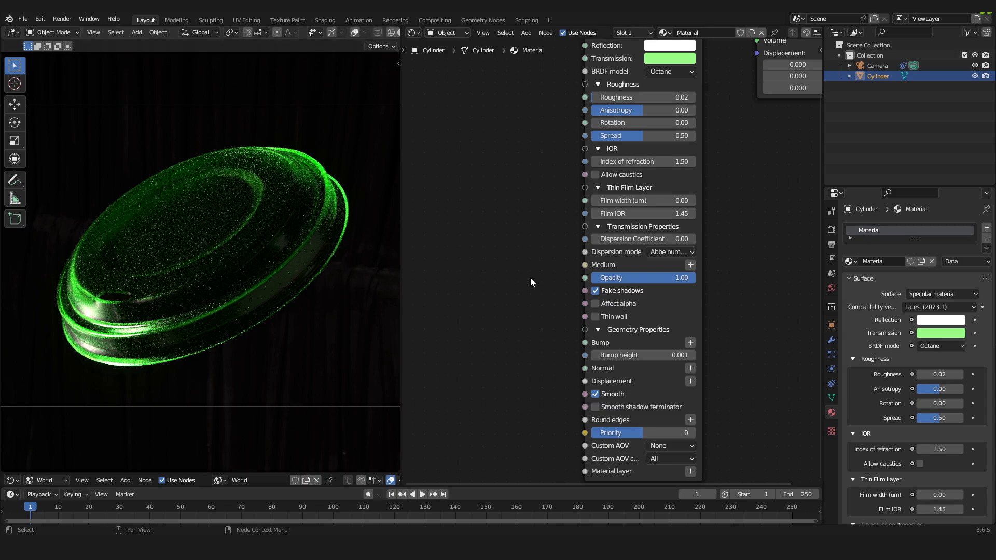
# Add an Octane Scattering medium node to the Medium input of the Specular material node.
pyautogui.moveTo(529, 282); pyautogui.dragTo(515, 250, button='middle')
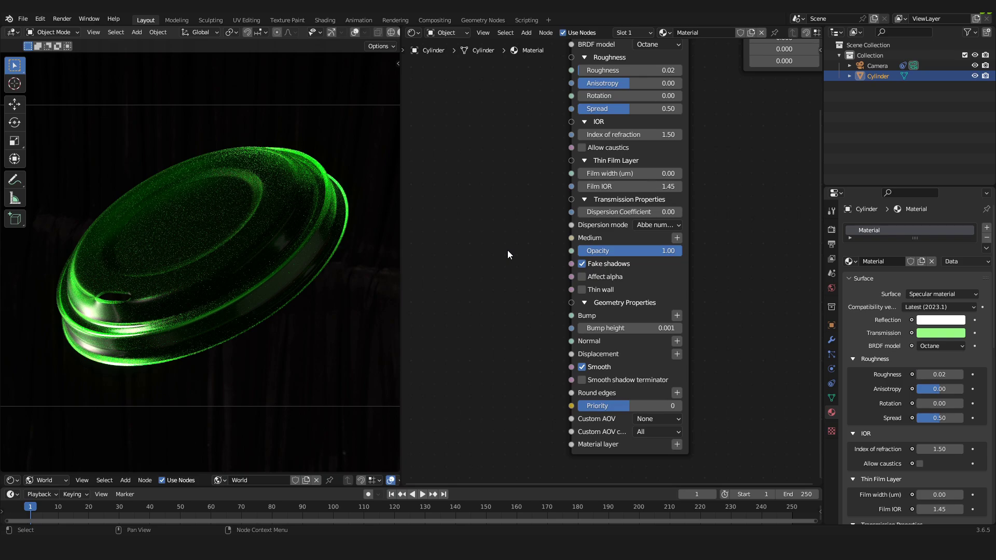
pyautogui.scroll(1, 531, 250)
pyautogui.moveTo(533, 247); pyautogui.dragTo(465, 269, button='middle')
pyautogui.scroll(-1, 466, 268)
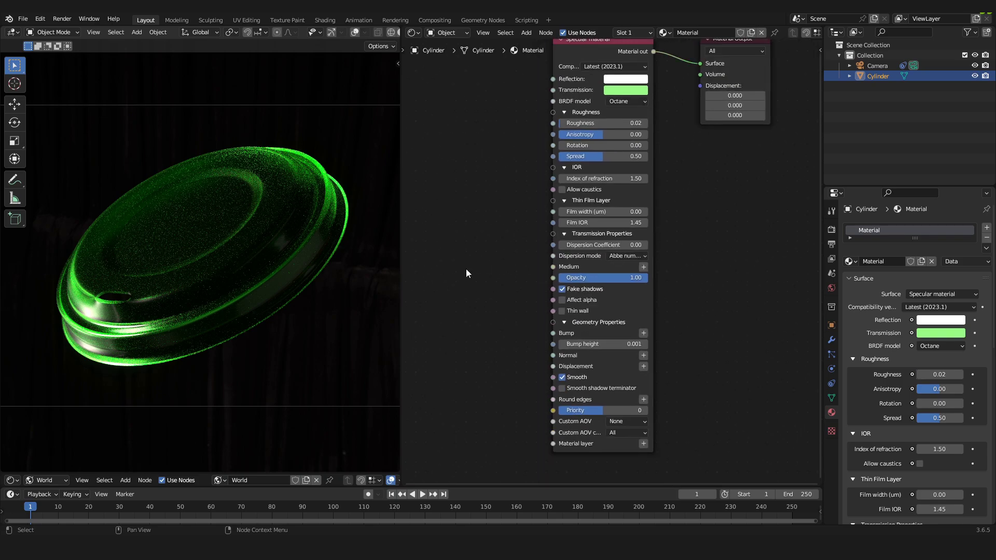
pyautogui.moveTo(604, 96); pyautogui.dragTo(597, 113, button='middle')
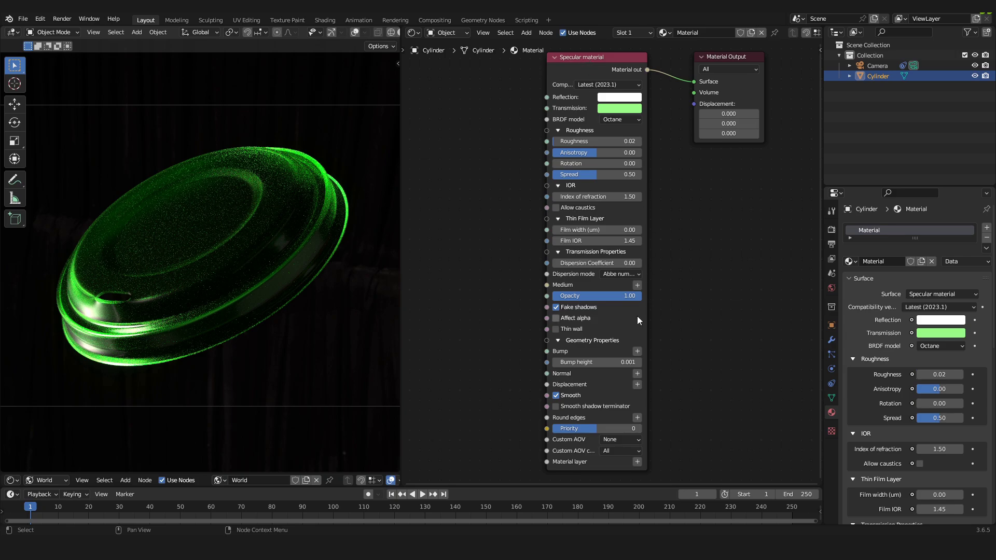
pyautogui.scroll(2, 617, 301)
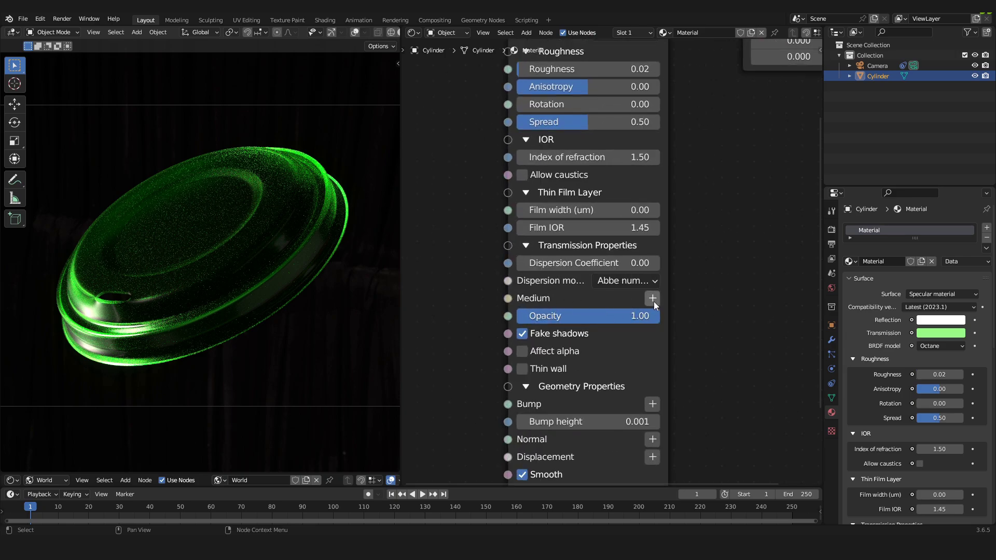
pyautogui.click(653, 301)
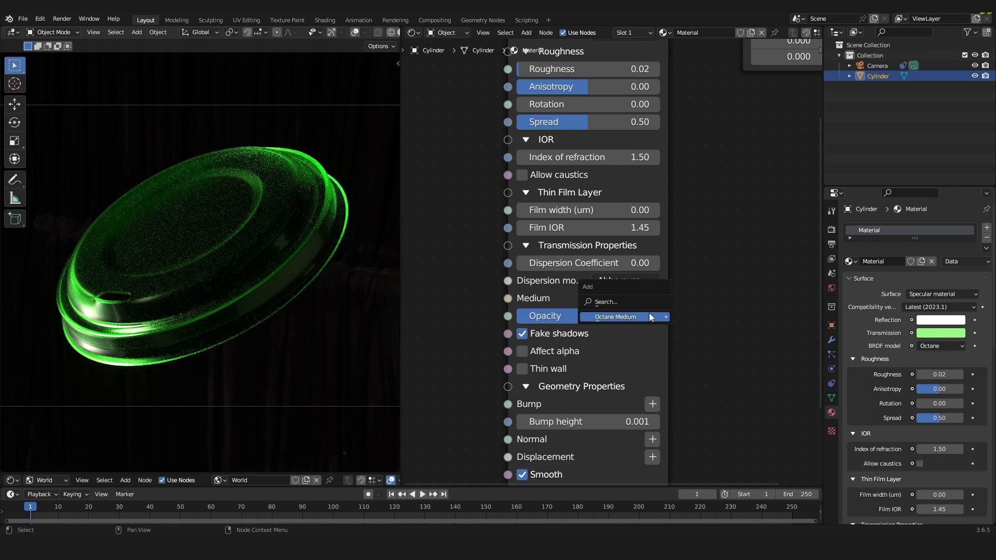
pyautogui.moveTo(649, 317)
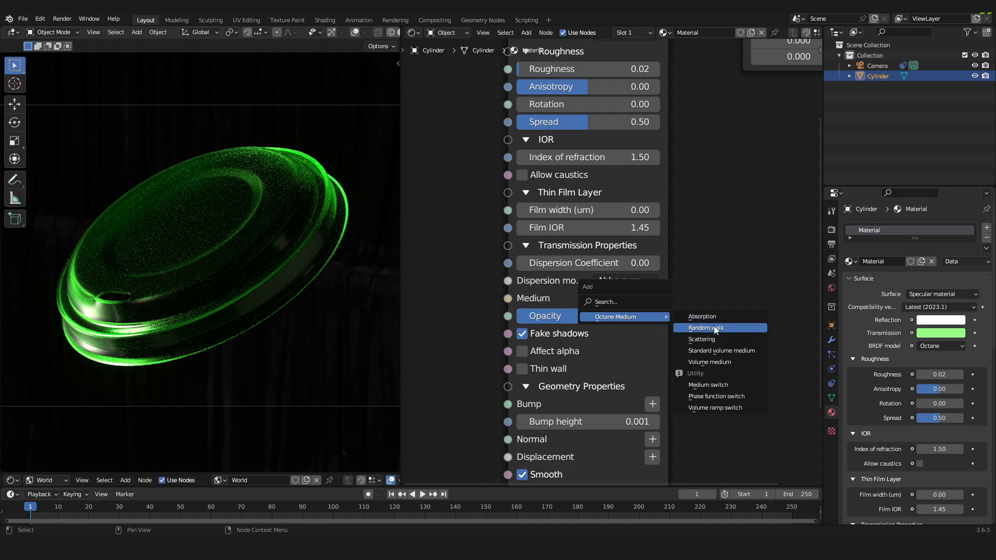
pyautogui.click(739, 341)
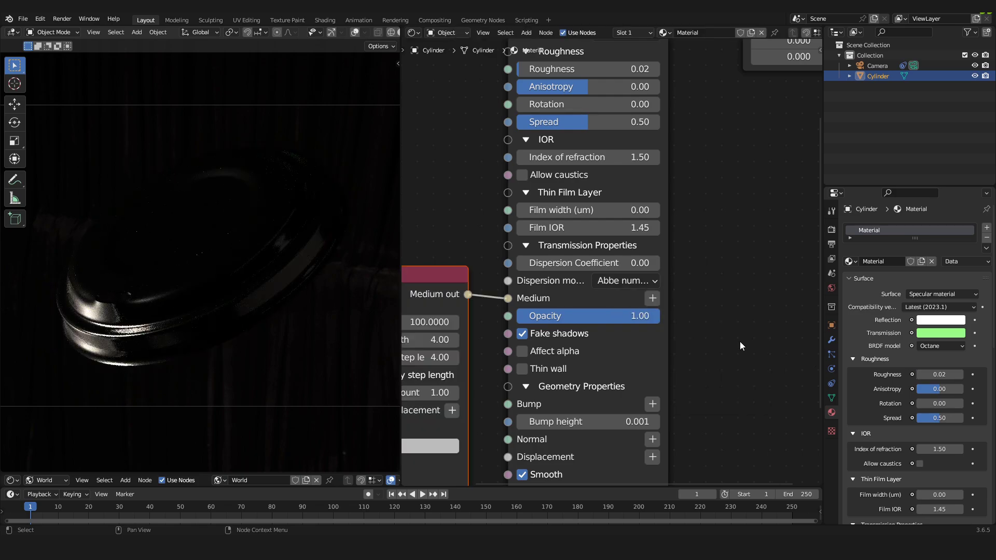
# Reposition the Scattering node to leave more space between it and the Specular material node.
pyautogui.scroll(-3, 693, 345)
pyautogui.moveTo(593, 303); pyautogui.dragTo(677, 288, button='middle')
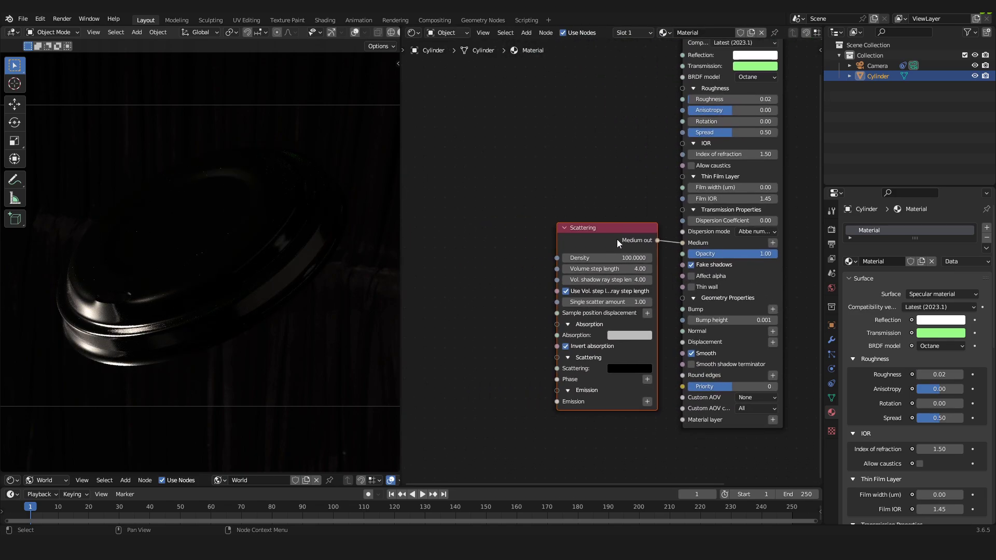
pyautogui.moveTo(617, 239); pyautogui.dragTo(517, 209)
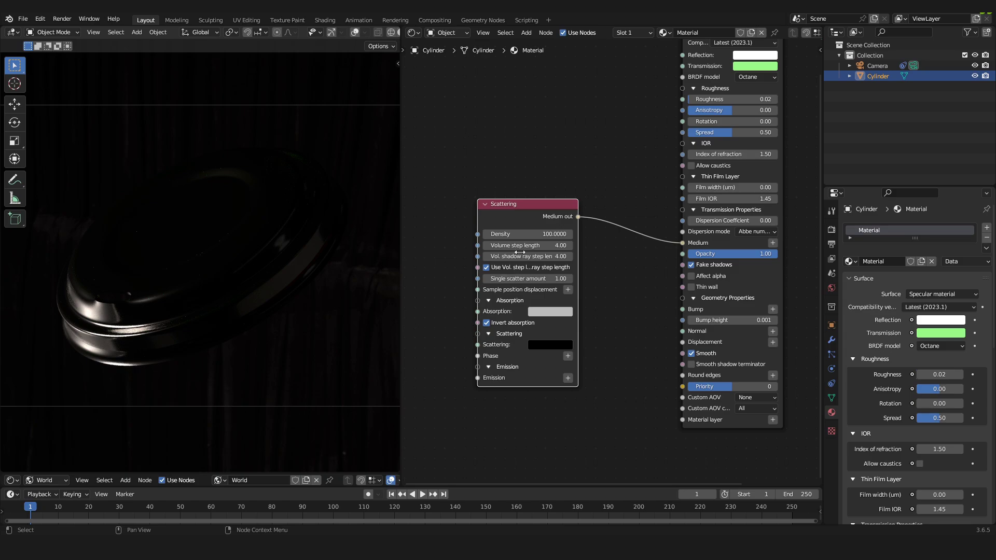
pyautogui.moveTo(528, 214); pyautogui.dragTo(562, 197)
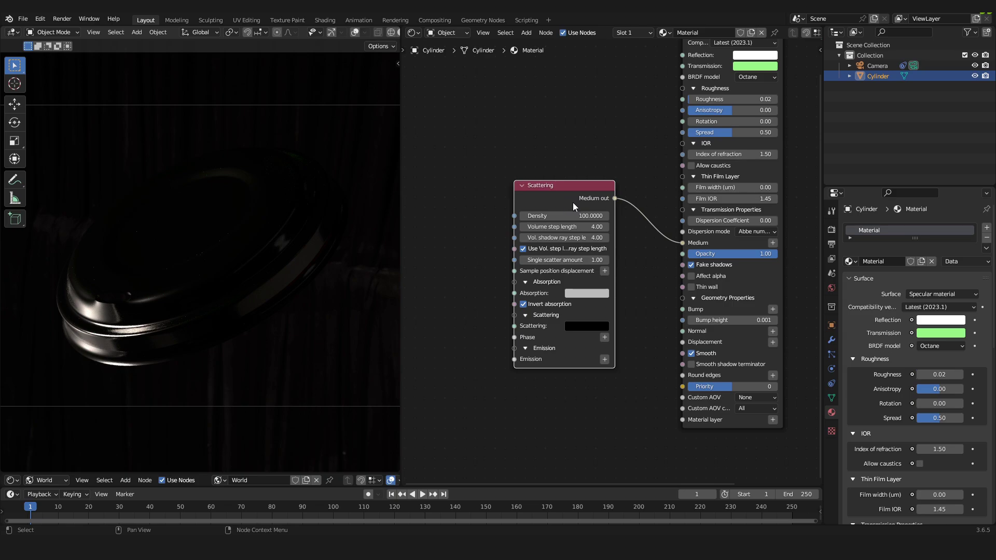
# Set the Density of the Scattering node to 1.
pyautogui.scroll(3, 609, 206)
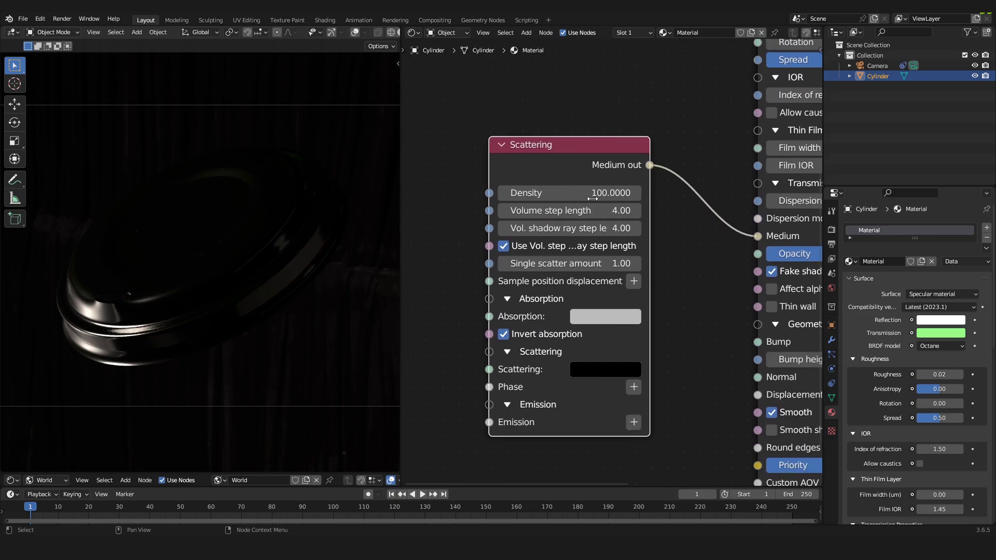
pyautogui.click(579, 195)
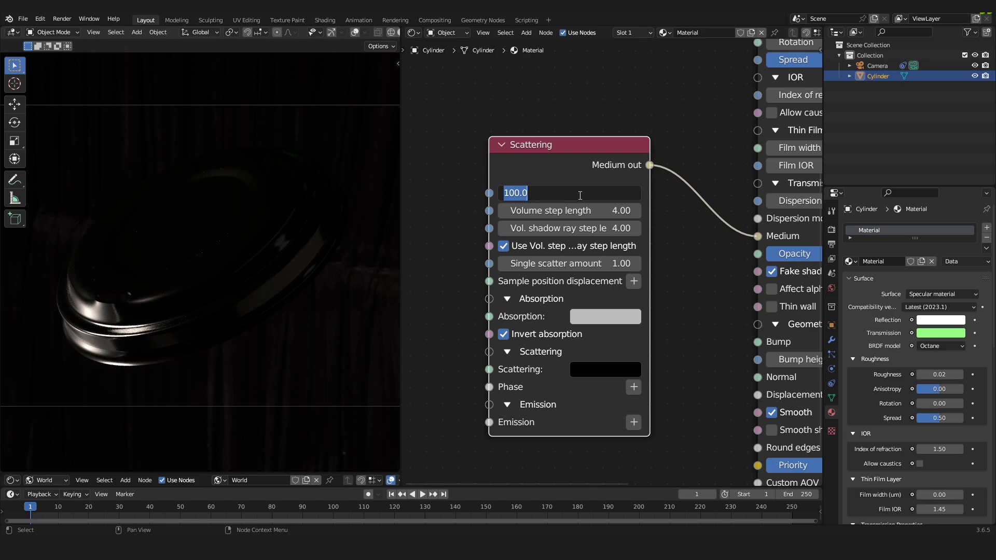
pyautogui.write('1')
pyautogui.press('Return')
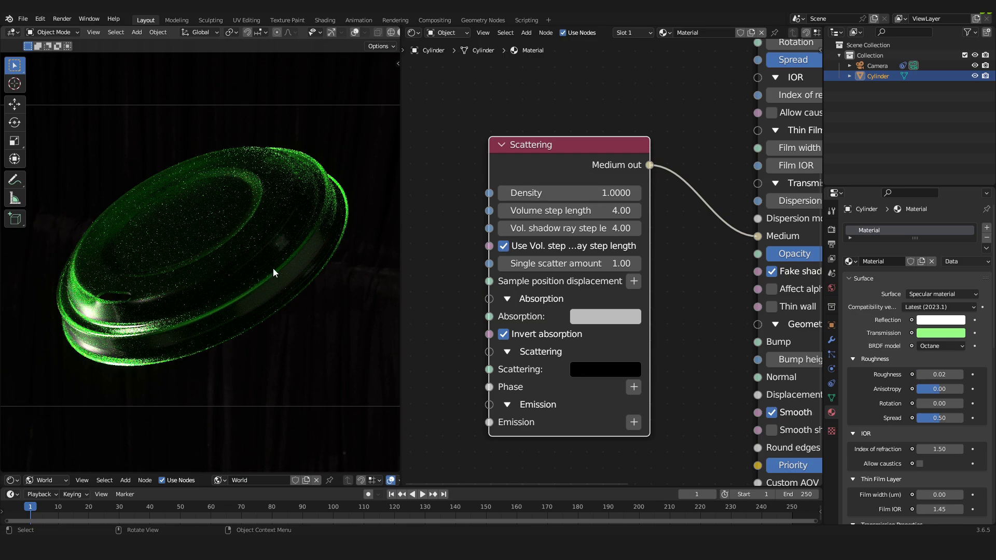
# Add a Float to grayscale node and place it beside the Scattering node's Absorption and Scattering inputs.
pyautogui.moveTo(459, 371); pyautogui.dragTo(555, 337, button='middle')
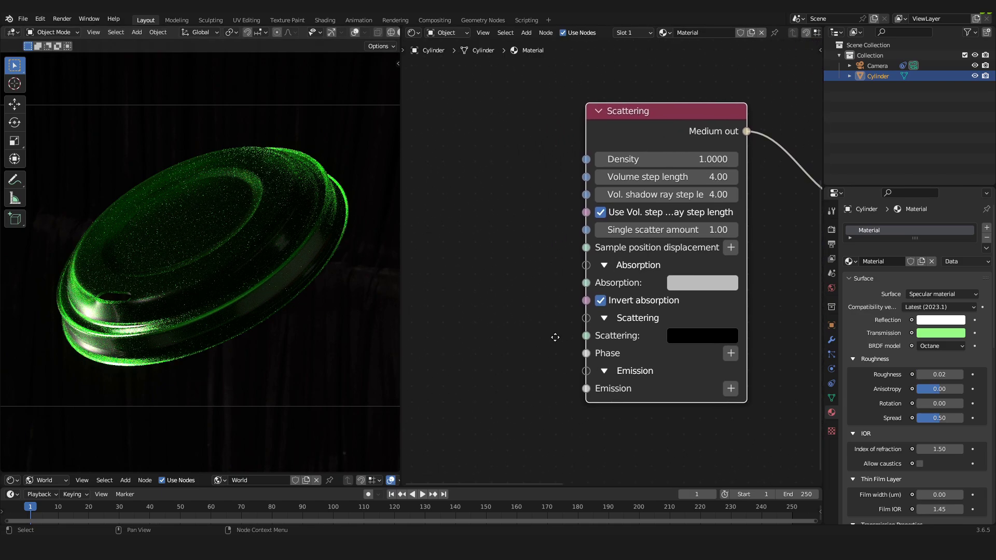
pyautogui.scroll(-3, 529, 339)
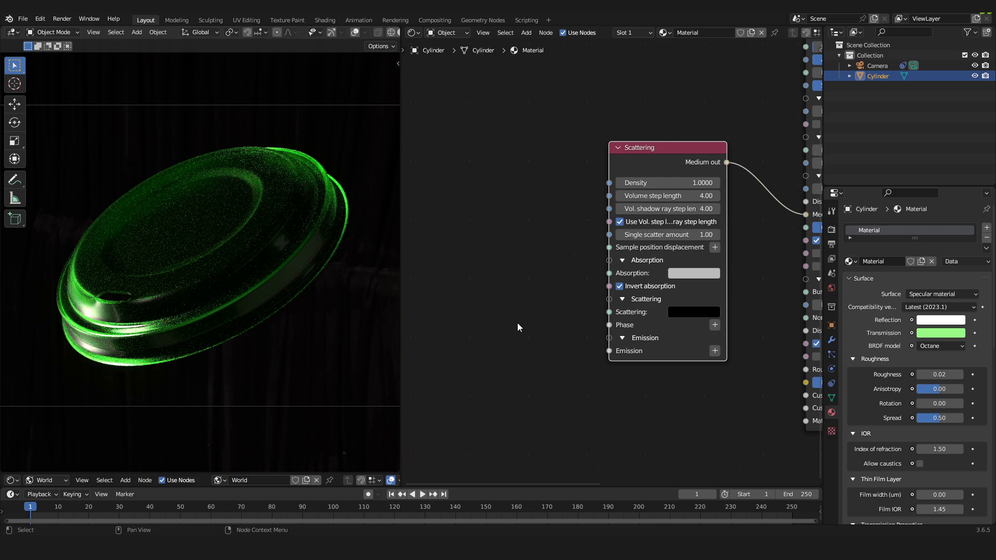
pyautogui.scroll(-2, 518, 327)
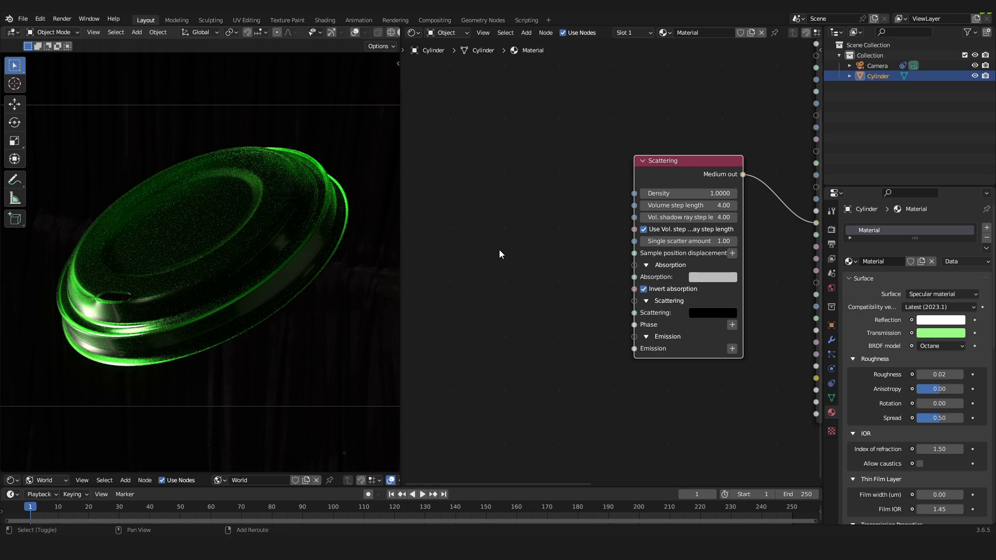
pyautogui.hotkey('shift', 'a')
pyautogui.click(465, 116)
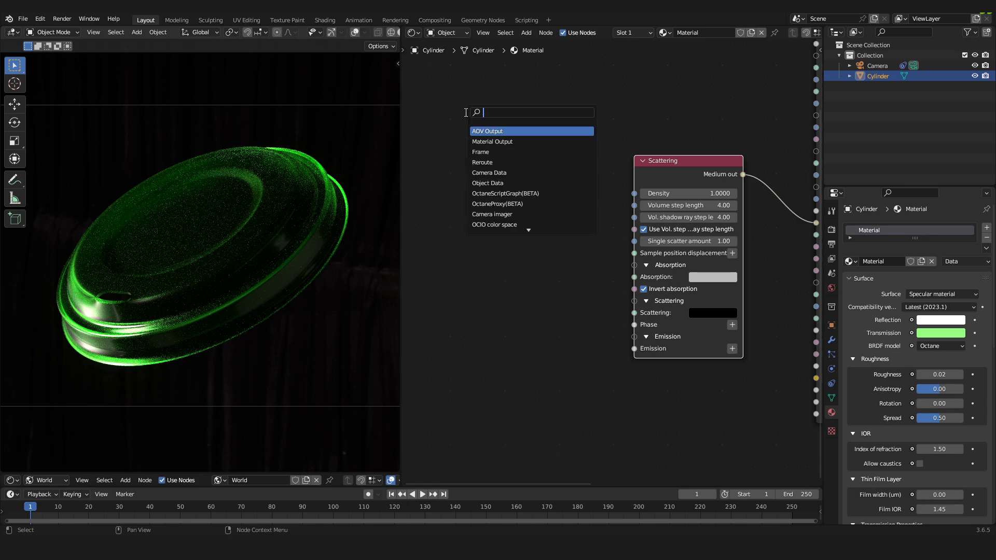
pyautogui.write('flo')
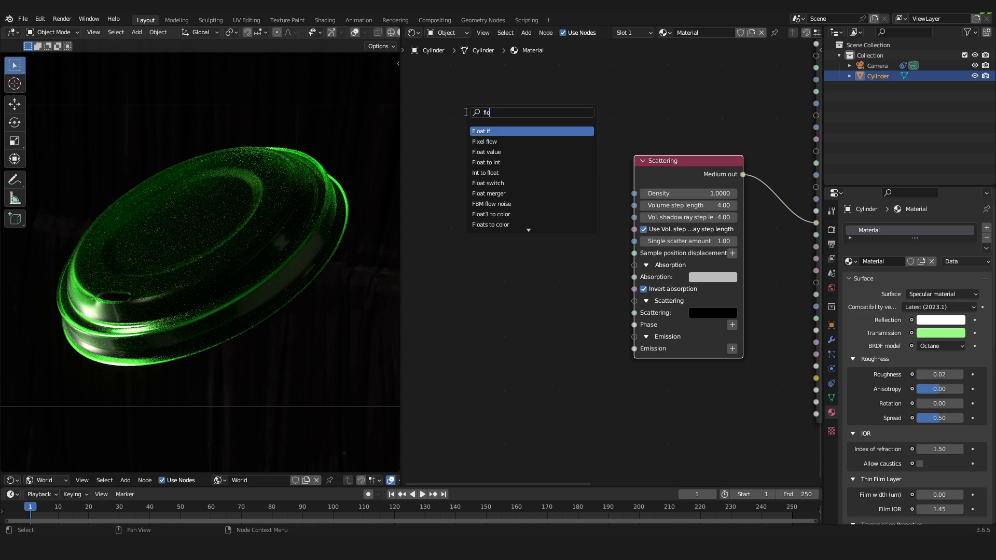
pyautogui.write('at')
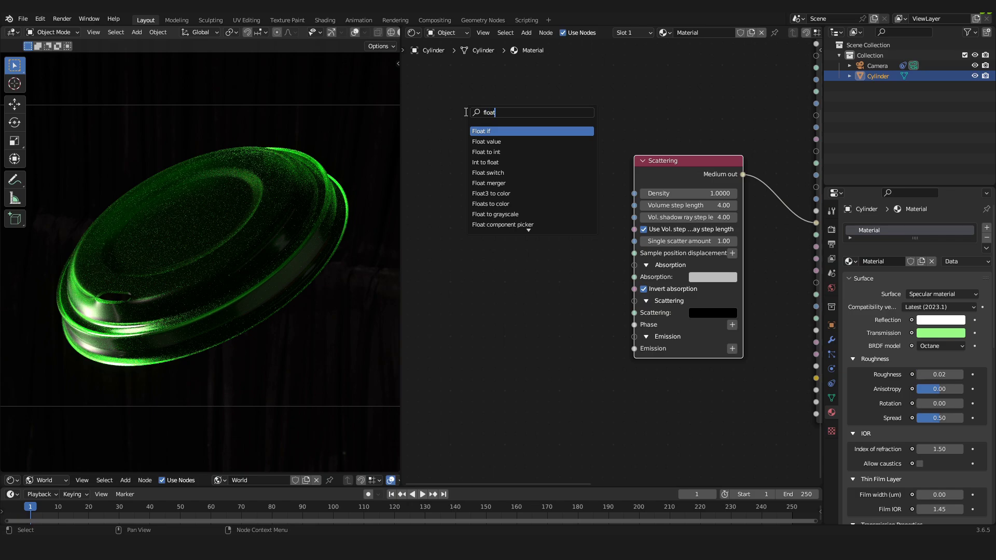
pyautogui.click(537, 214)
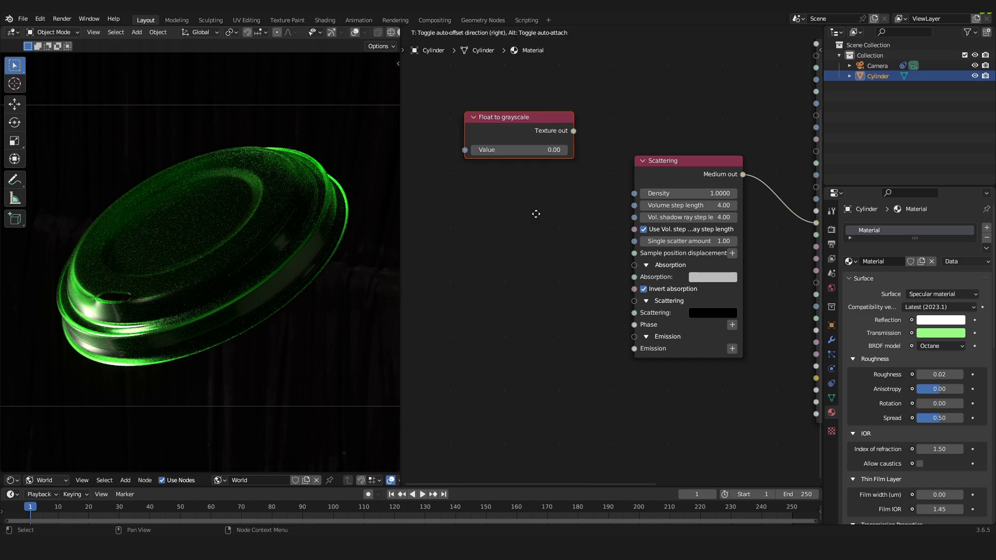
pyautogui.click(524, 338)
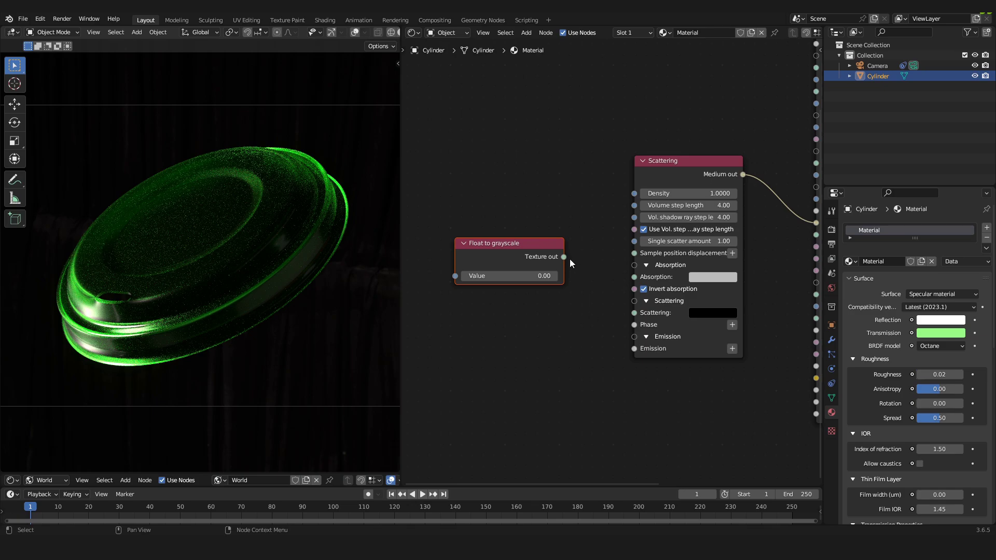
# Connect the Float to grayscale node's Texture out to the Absorption and Scattering inputs, and set its Value to 7.
pyautogui.moveTo(565, 257); pyautogui.dragTo(639, 313)
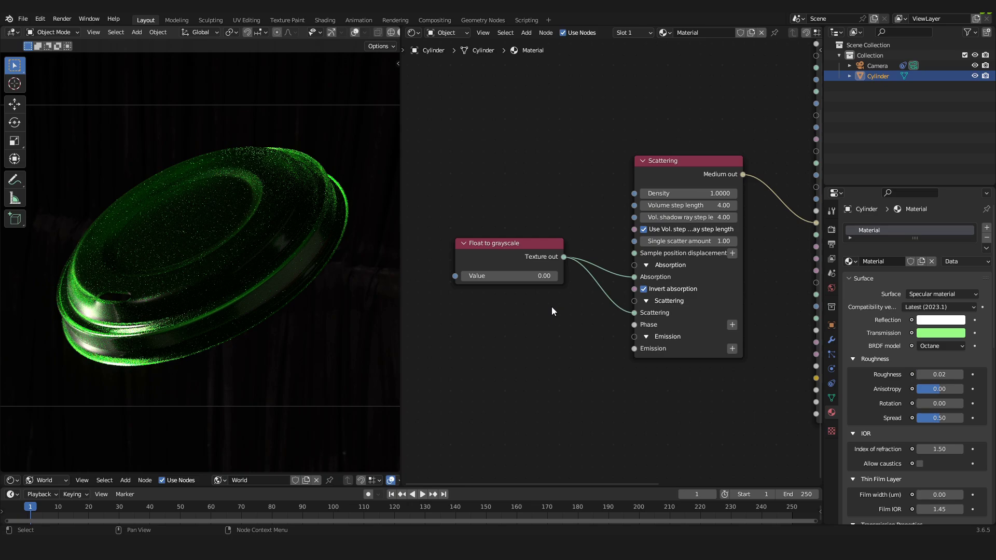
pyautogui.click(538, 278)
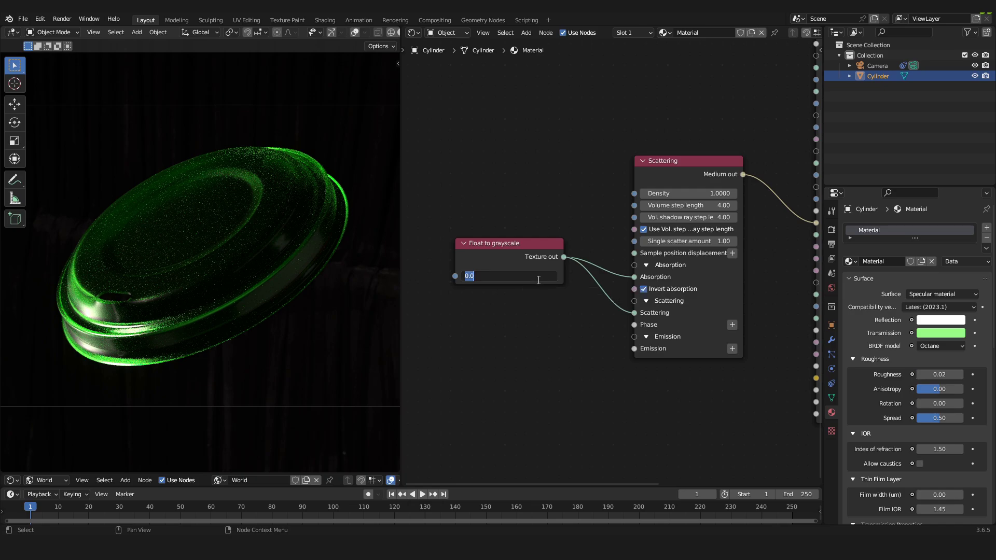
pyautogui.write('7')
pyautogui.press('Return')
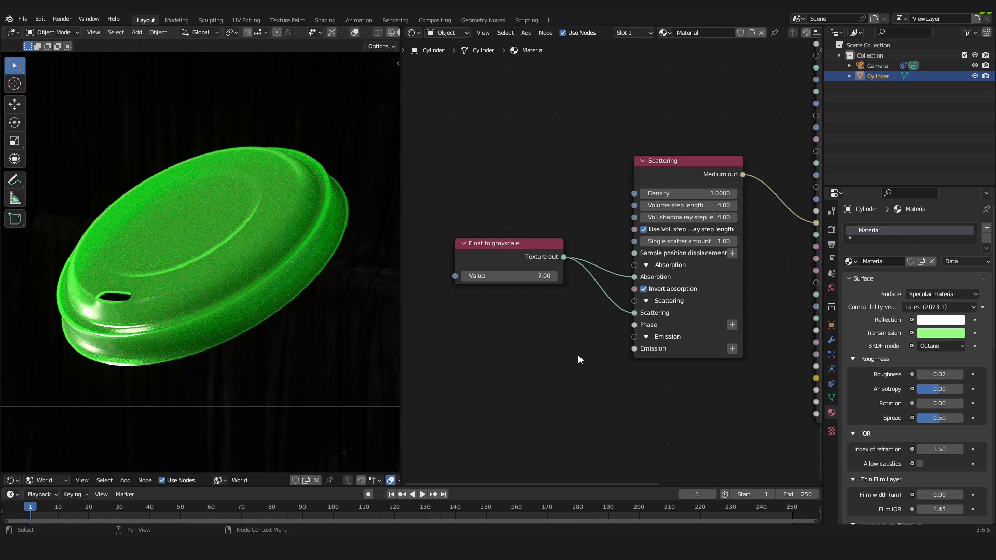
pyautogui.moveTo(578, 355); pyautogui.dragTo(544, 376, button='middle')
pyautogui.click(517, 297)
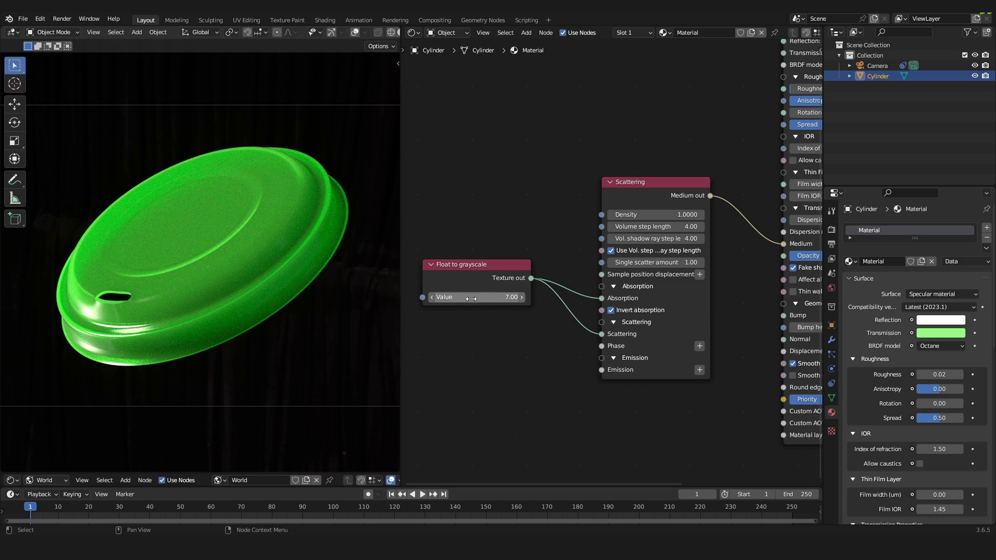
pyautogui.press('Escape')
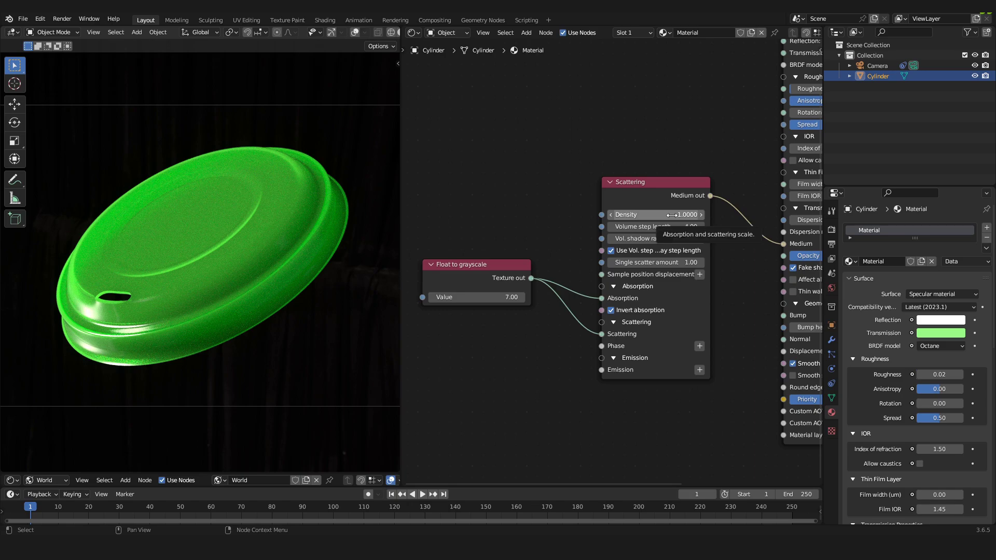
pyautogui.moveTo(496, 272); pyautogui.dragTo(520, 271)
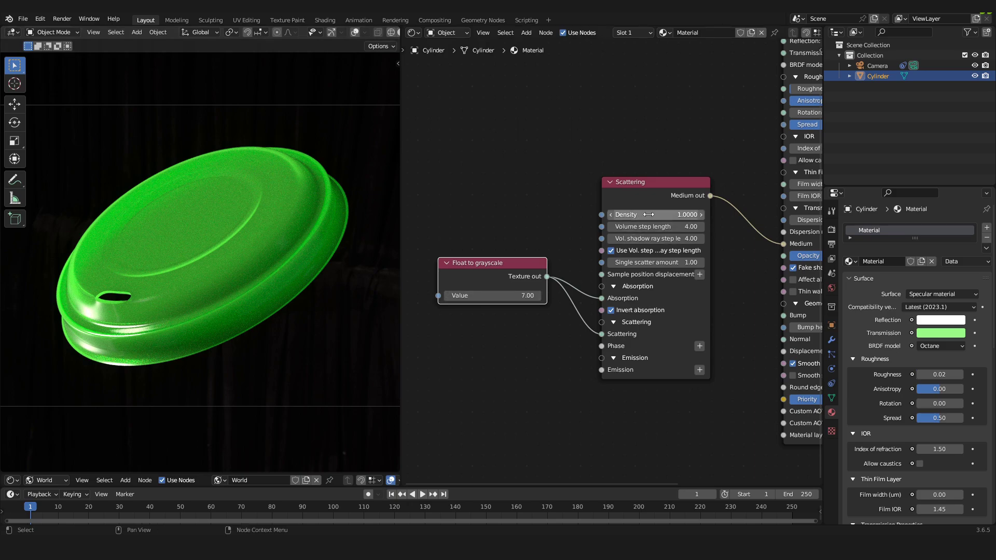
pyautogui.press('g')
pyautogui.click(486, 300)
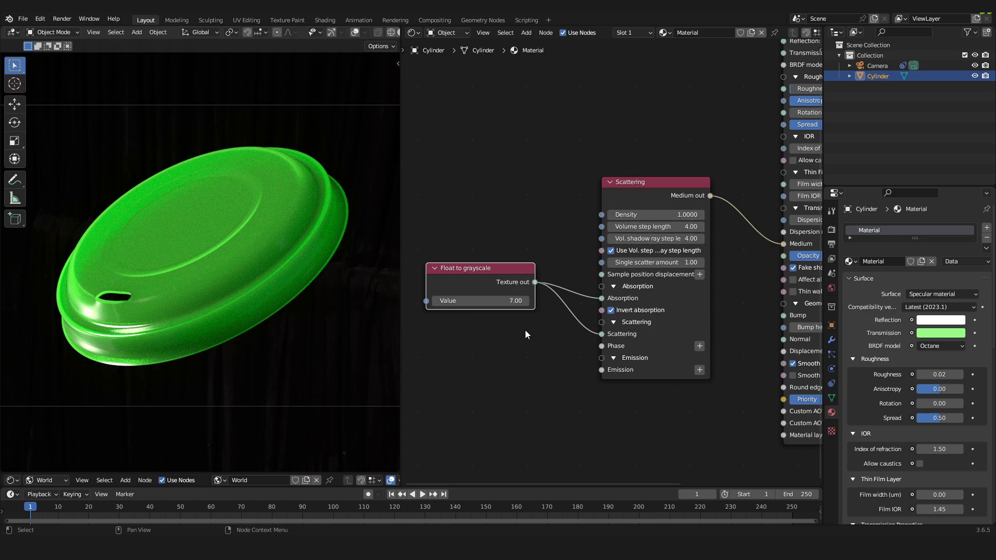
# Move the Scattering and Float to grayscale nodes up together to free space below them.
pyautogui.moveTo(459, 133); pyautogui.dragTo(653, 406)
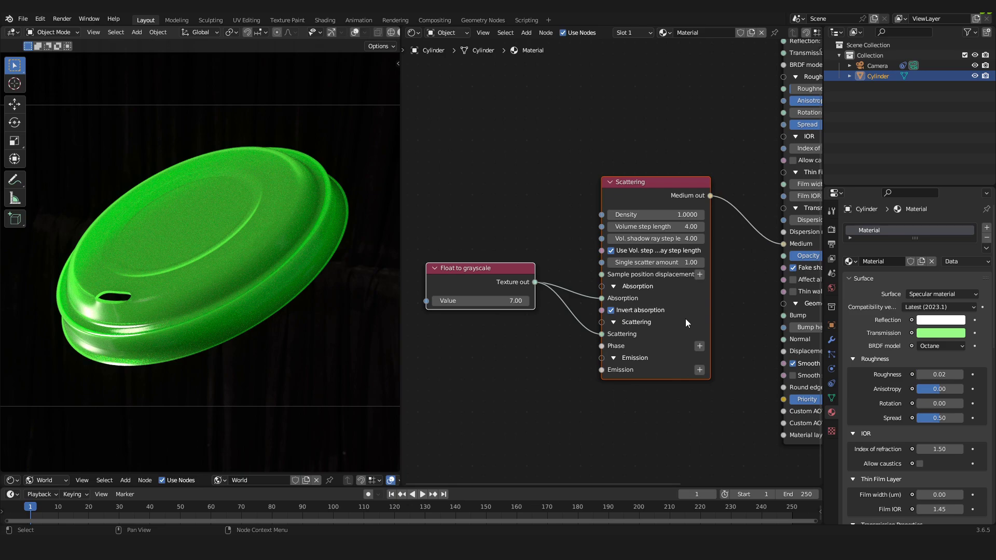
pyautogui.moveTo(686, 319); pyautogui.dragTo(679, 178)
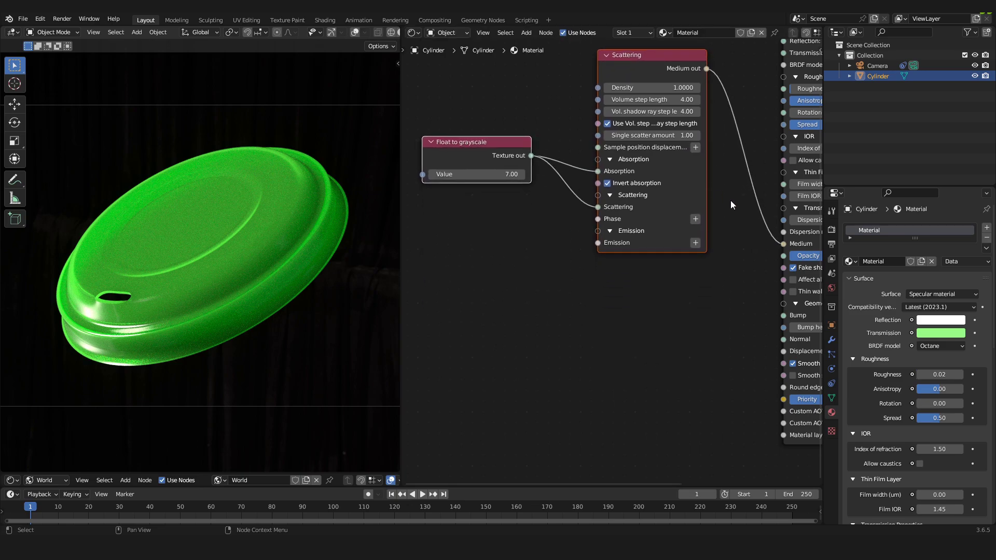
# Add a Flakes node below the Scattering node and connect its Texture out to the Specular material's Normal input.
pyautogui.keyDown('shift'); pyautogui.scroll(3, 700, 207); pyautogui.keyUp('shift')
pyautogui.moveTo(695, 365); pyautogui.dragTo(642, 270, button='middle')
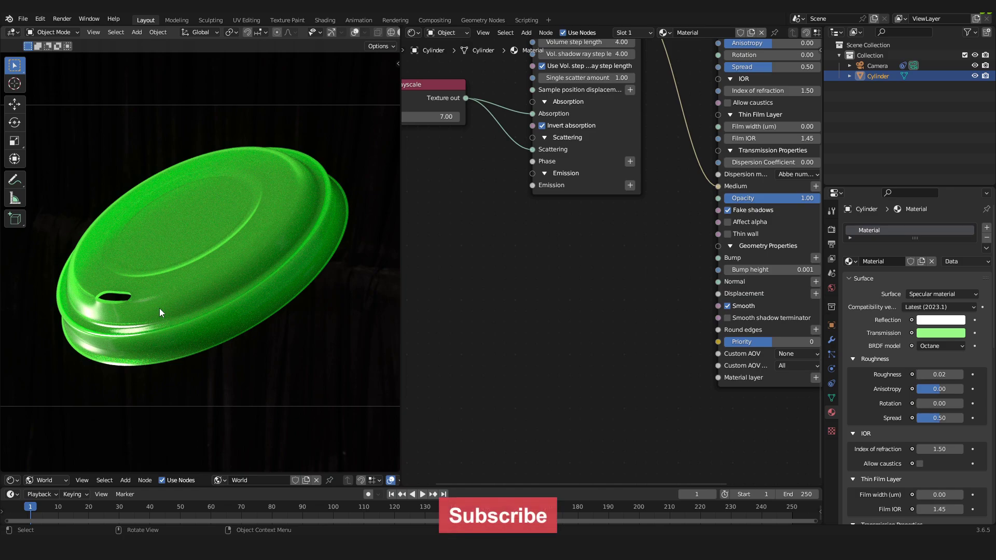
pyautogui.moveTo(540, 357); pyautogui.dragTo(567, 308, button='middle')
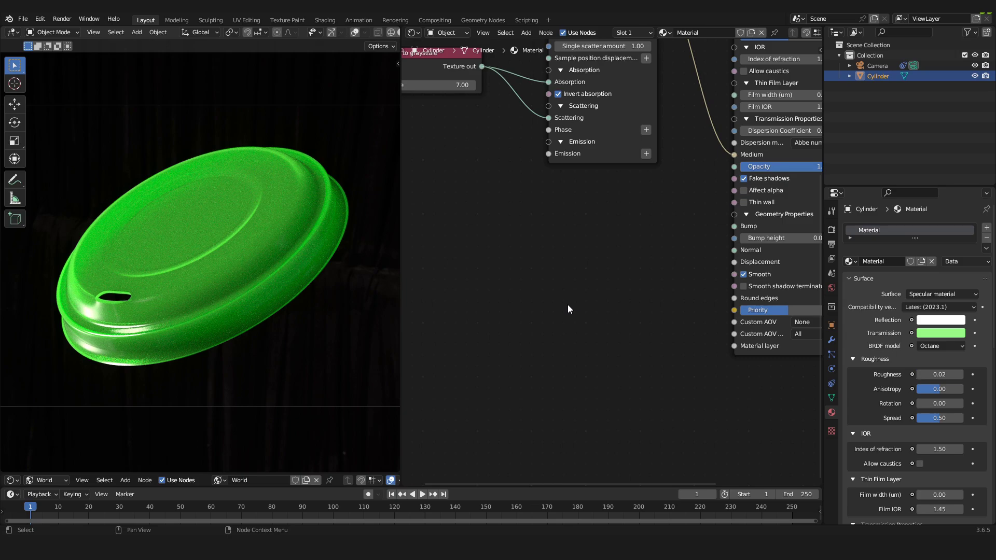
pyautogui.hotkey('shift', 'a')
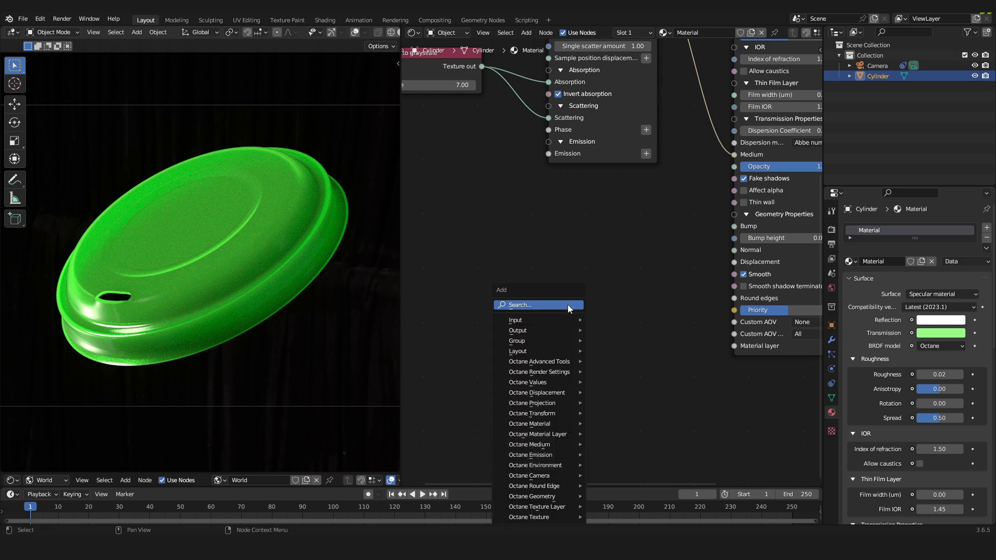
pyautogui.click(568, 304)
pyautogui.write('flak')
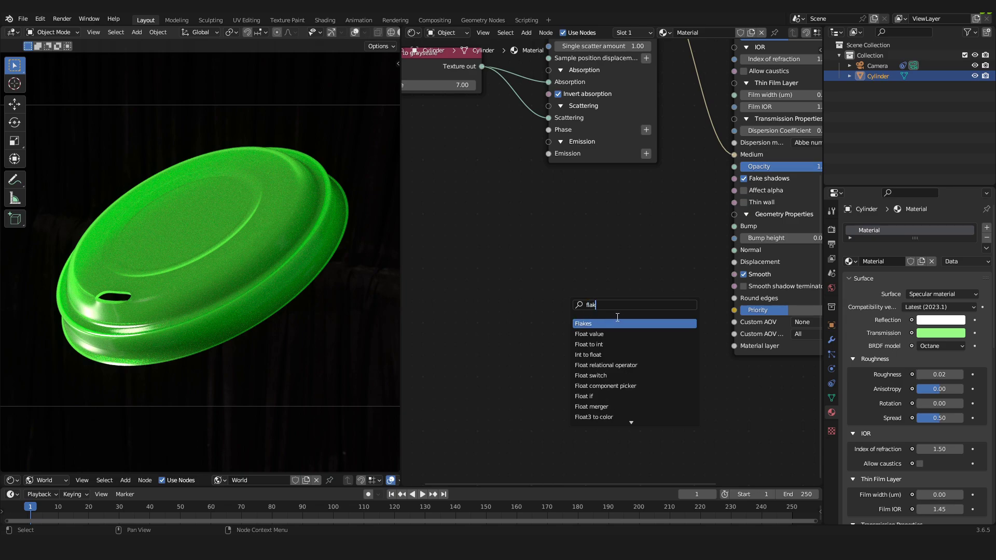
pyautogui.press('Return')
pyautogui.click(607, 247)
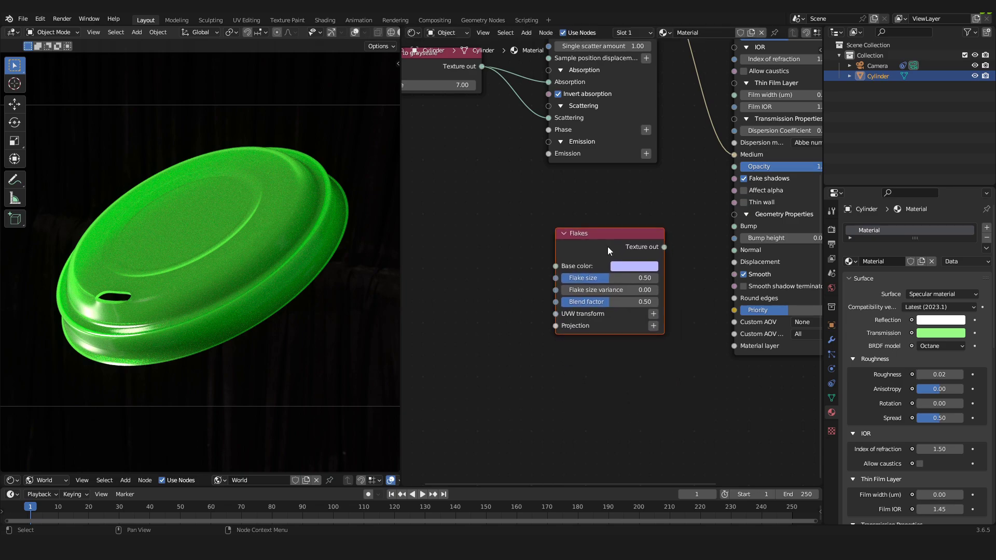
pyautogui.moveTo(664, 247); pyautogui.dragTo(736, 251)
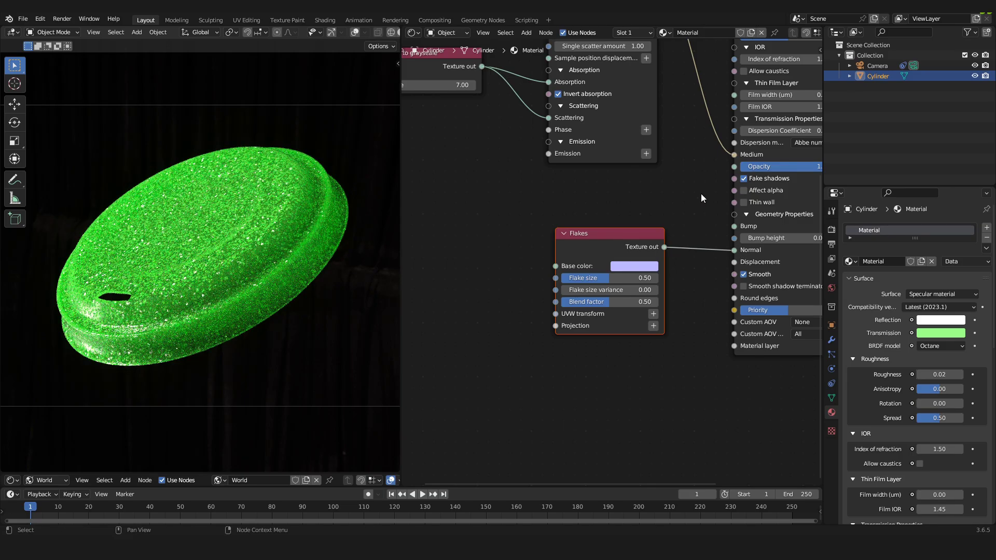
# Shift the Flakes node slightly up and set its Flake size to 0.1.
pyautogui.press('Home')
pyautogui.scroll(2, 586, 304)
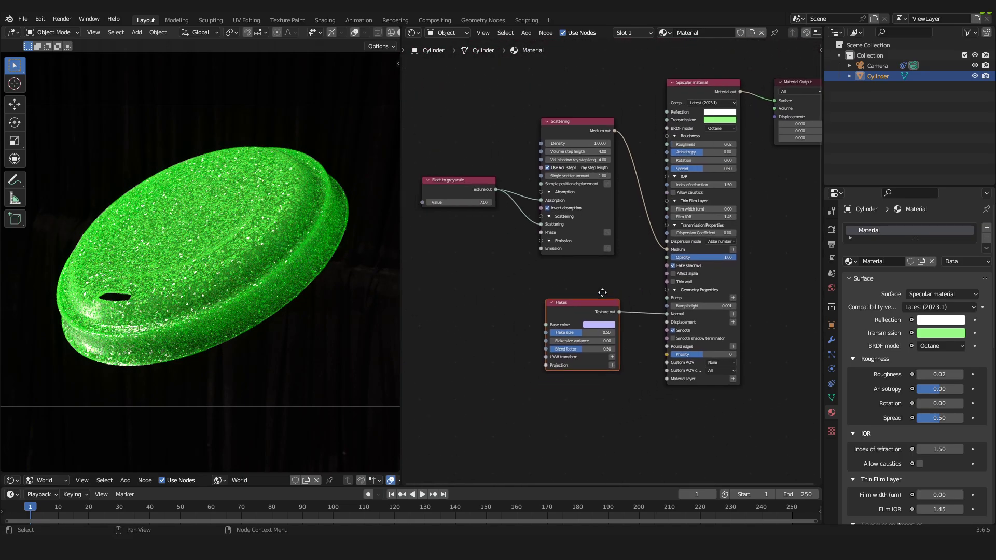
pyautogui.scroll(2, 596, 310)
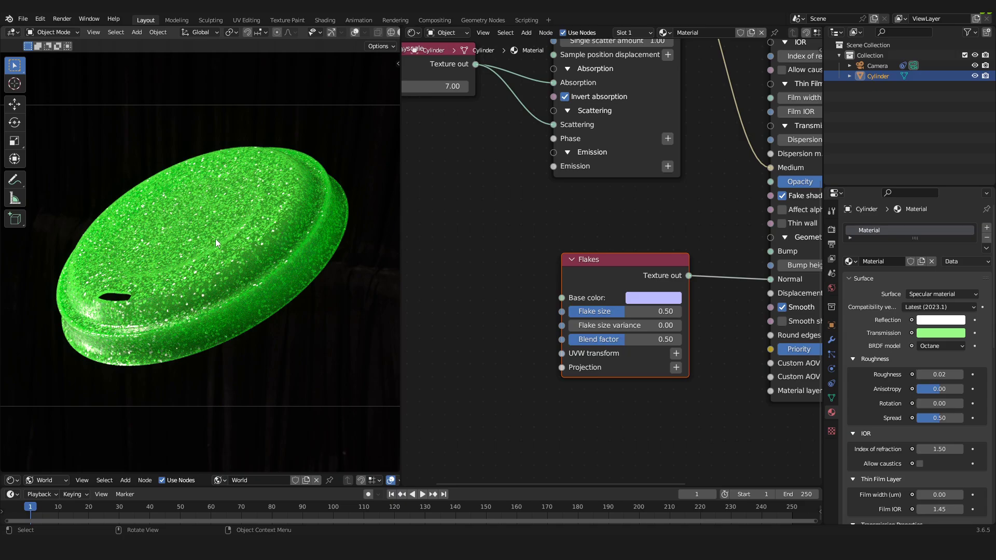
pyautogui.scroll(3, 215, 239)
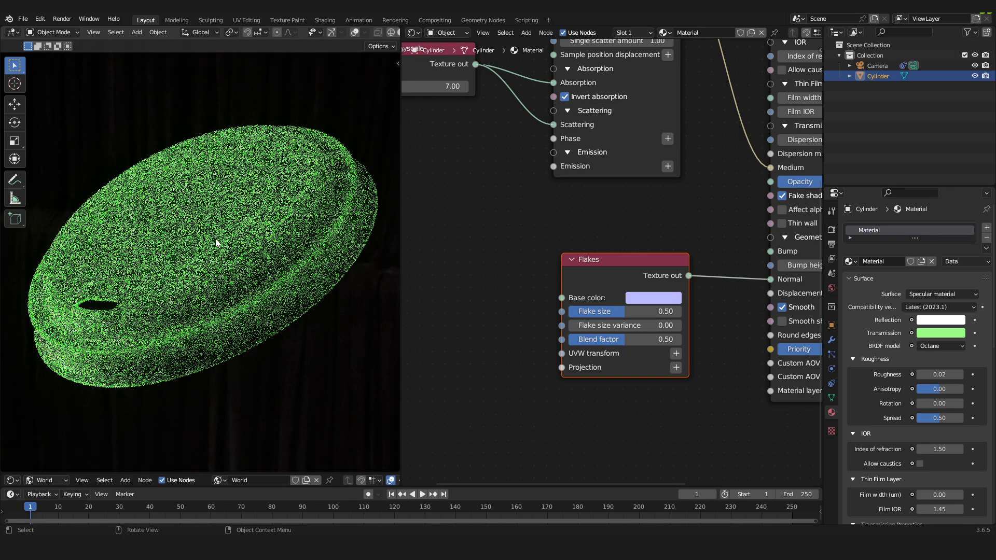
pyautogui.scroll(2, 215, 242)
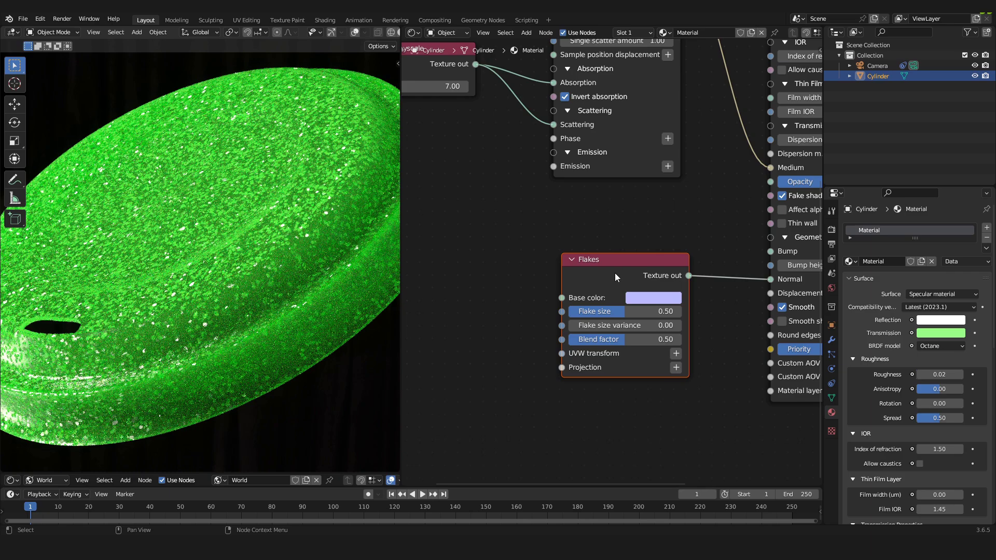
pyautogui.moveTo(606, 270); pyautogui.dragTo(600, 255)
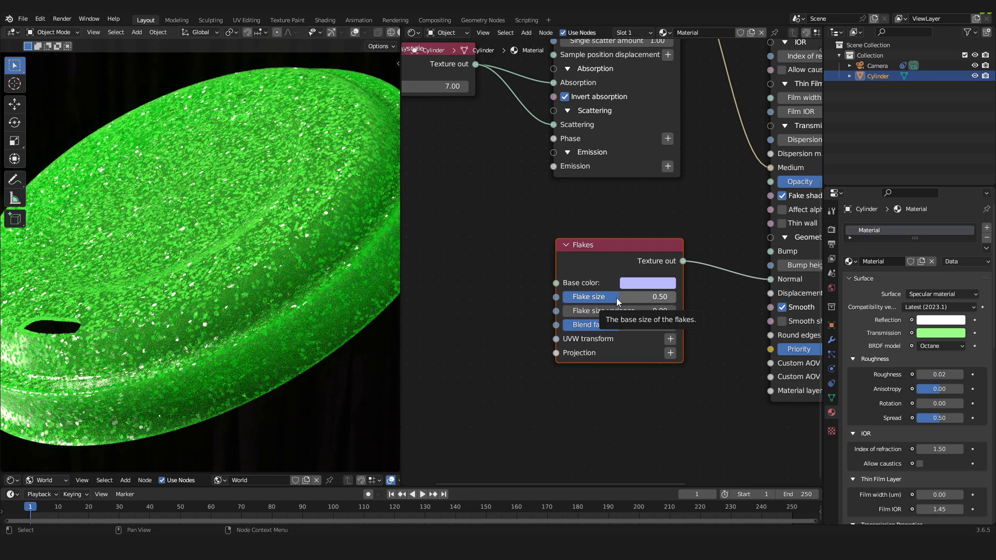
pyautogui.moveTo(616, 299); pyautogui.dragTo(595, 299)
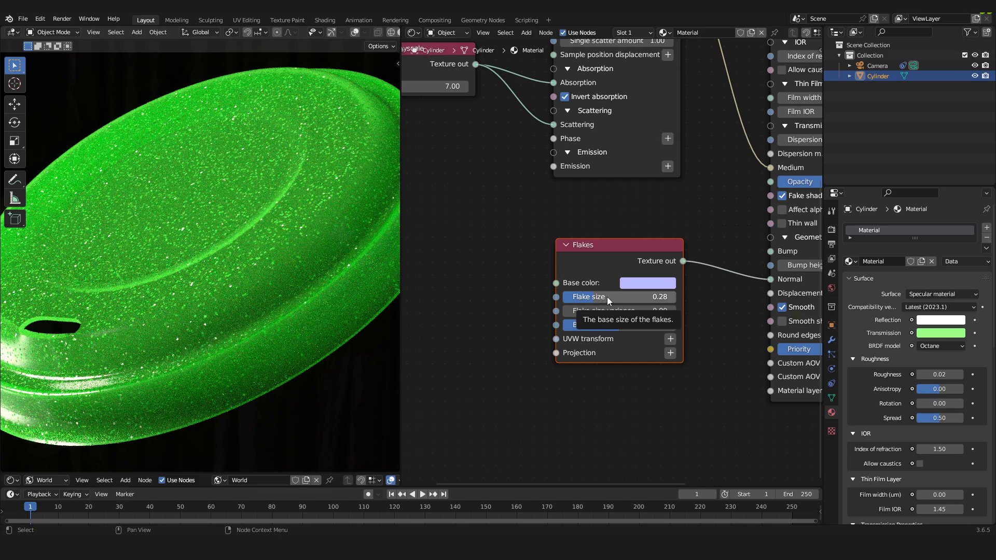
pyautogui.click(615, 292)
pyautogui.write('0.1')
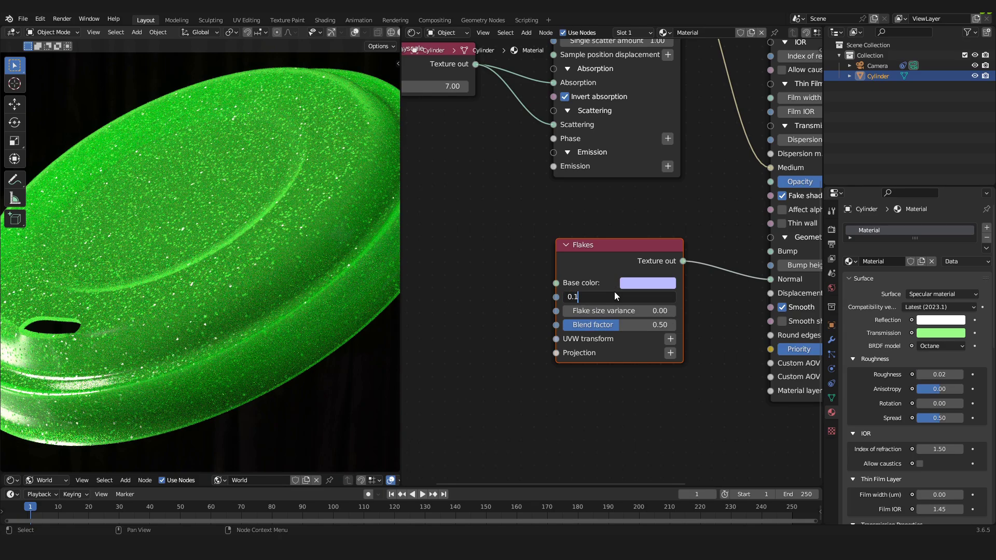
pyautogui.press('Return')
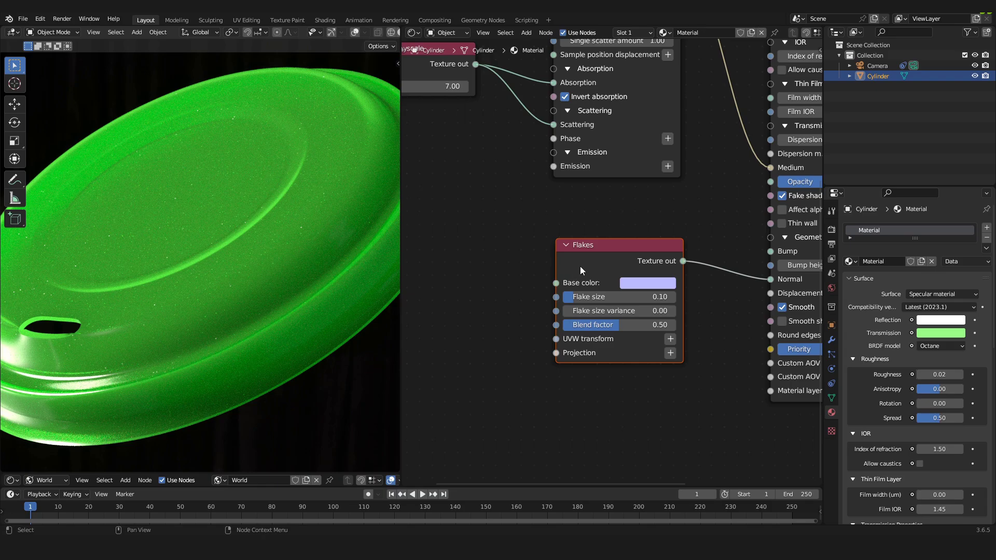
# Reposition the Flakes node lower, beside the Specular material's geometry inputs, leaving free space above it.
pyautogui.moveTo(593, 253); pyautogui.dragTo(619, 321)
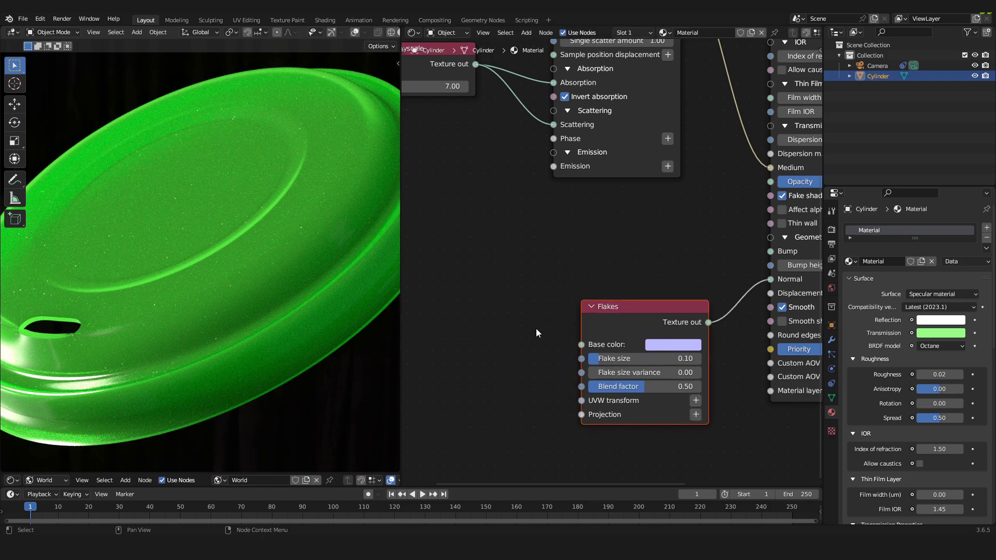
pyautogui.moveTo(536, 332); pyautogui.dragTo(502, 266, button='middle')
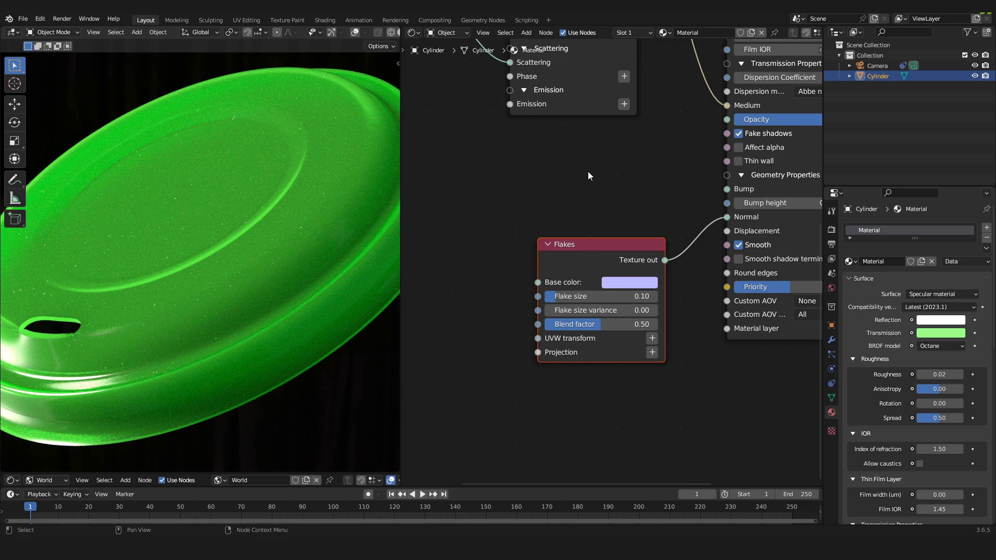
pyautogui.moveTo(587, 172); pyautogui.dragTo(580, 248, button='middle')
pyautogui.scroll(-3, 570, 253)
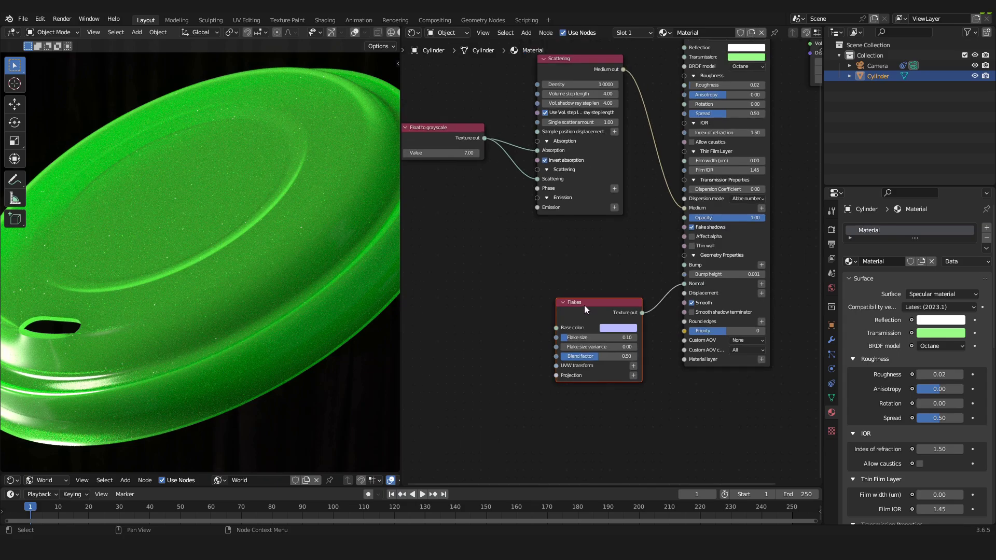
pyautogui.moveTo(584, 304); pyautogui.dragTo(579, 315)
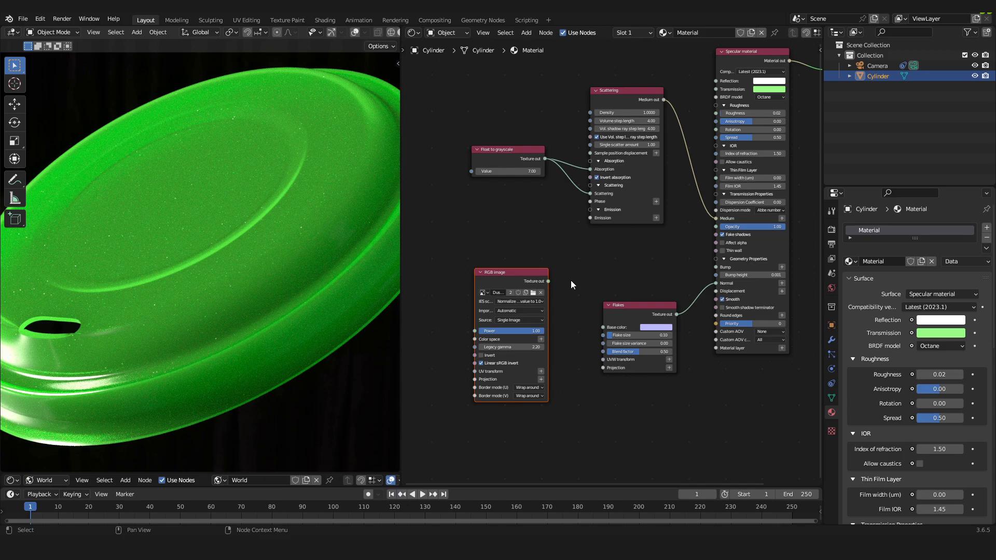
# Place the RGB image node beside the Flakes node and connect its Texture out to the Specular material's Bump input.
pyautogui.moveTo(512, 274); pyautogui.dragTo(500, 248)
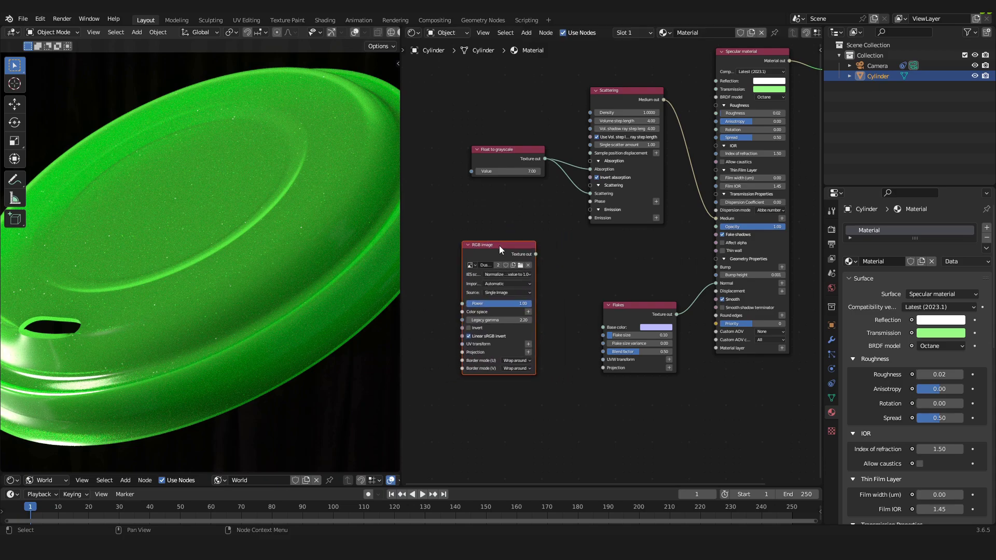
pyautogui.scroll(1, 488, 249)
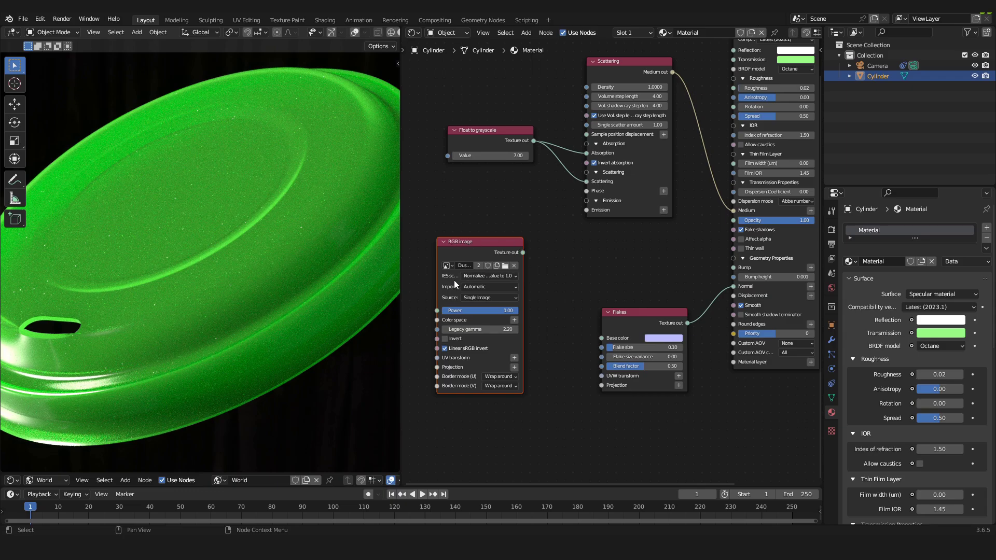
pyautogui.moveTo(499, 250); pyautogui.dragTo(460, 254, button='middle')
pyautogui.moveTo(459, 254); pyautogui.dragTo(692, 269)
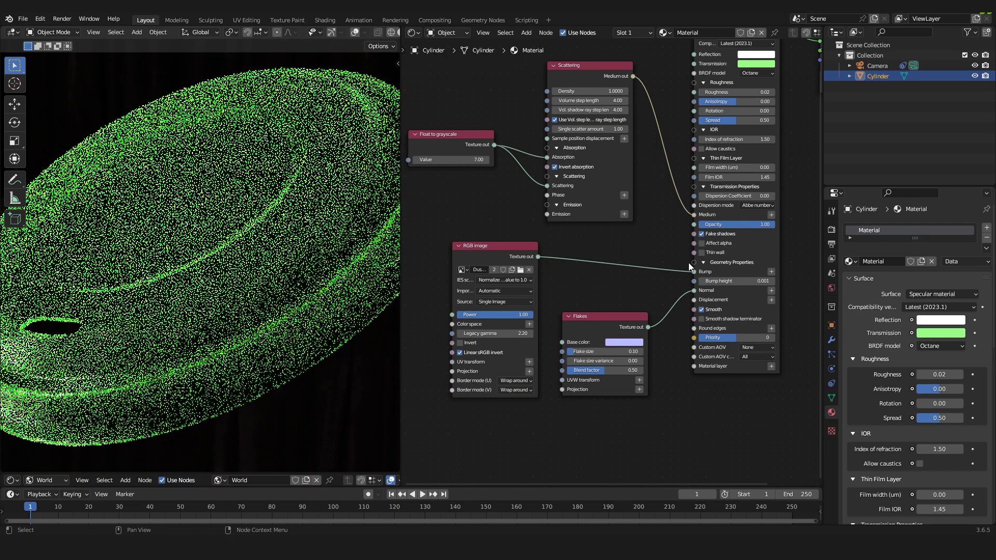
# Add a Box Projection node before the RGB image node and connect its Projection out to the image's Projection input.
pyautogui.scroll(1, 674, 249)
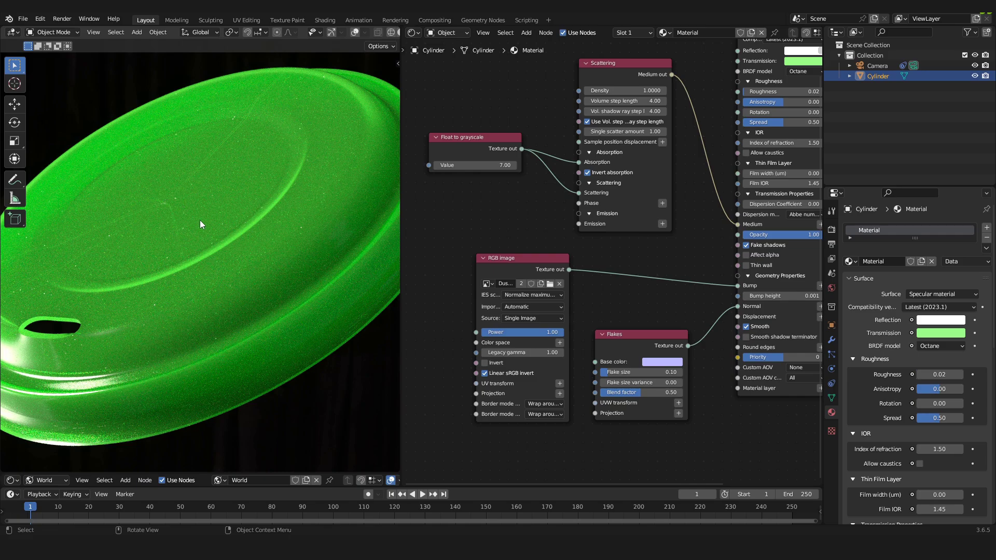
pyautogui.moveTo(455, 360); pyautogui.dragTo(522, 300, button='middle')
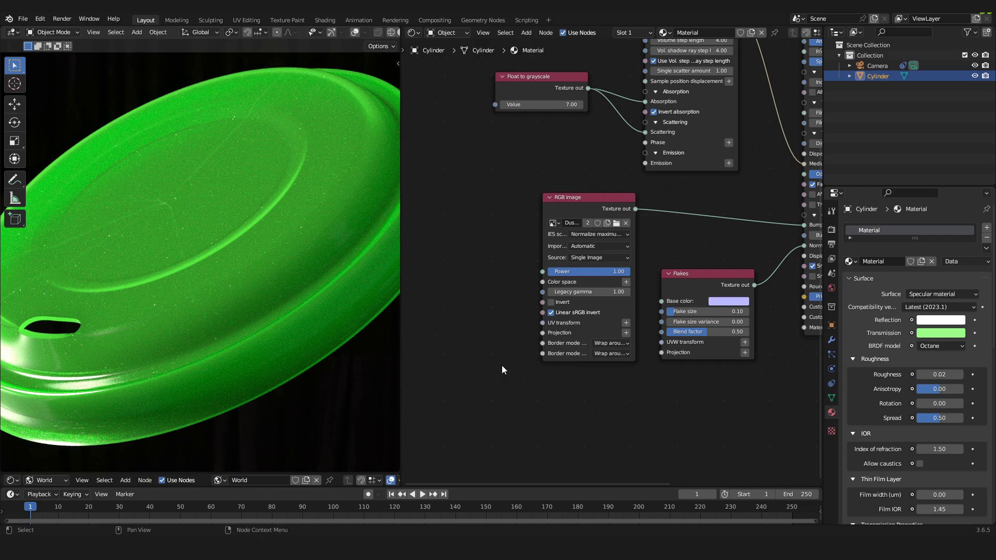
pyautogui.moveTo(502, 365); pyautogui.dragTo(537, 322, button='middle')
pyautogui.scroll(1, 488, 347)
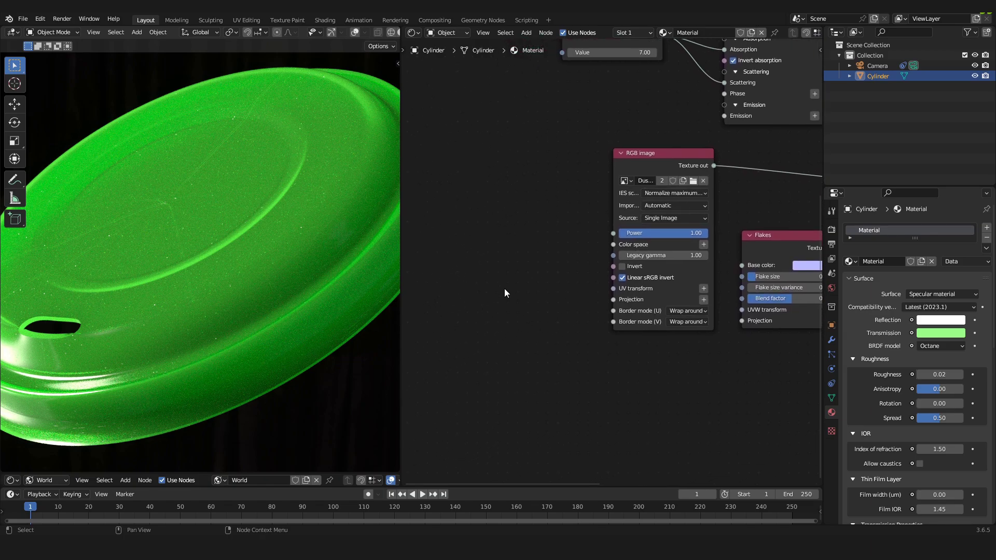
pyautogui.hotkey('shift', 'a')
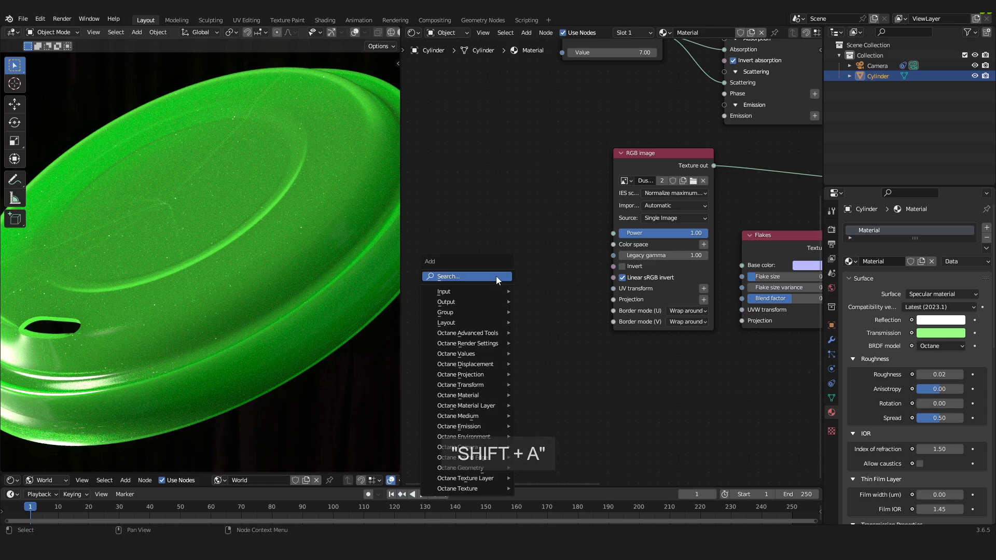
pyautogui.click(495, 276)
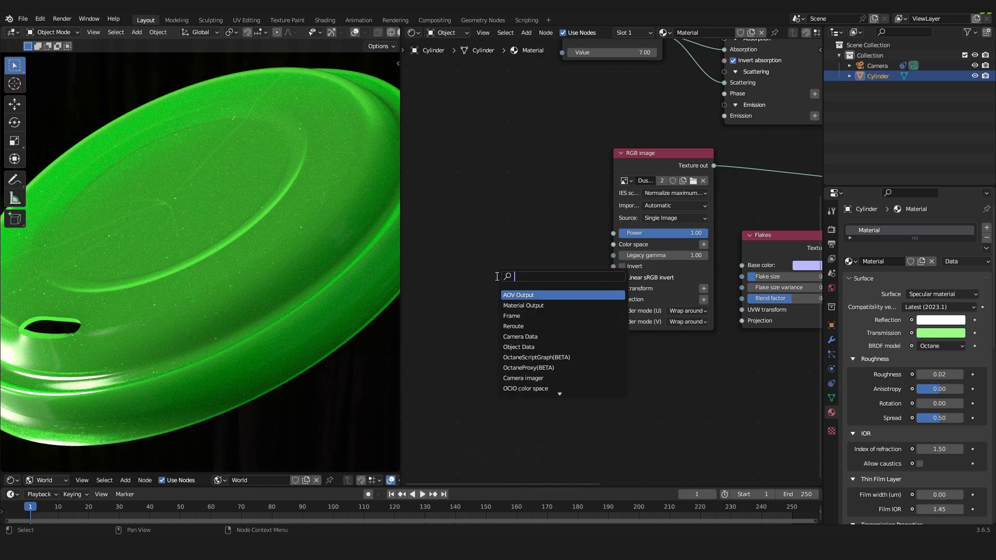
pyautogui.write('bo')
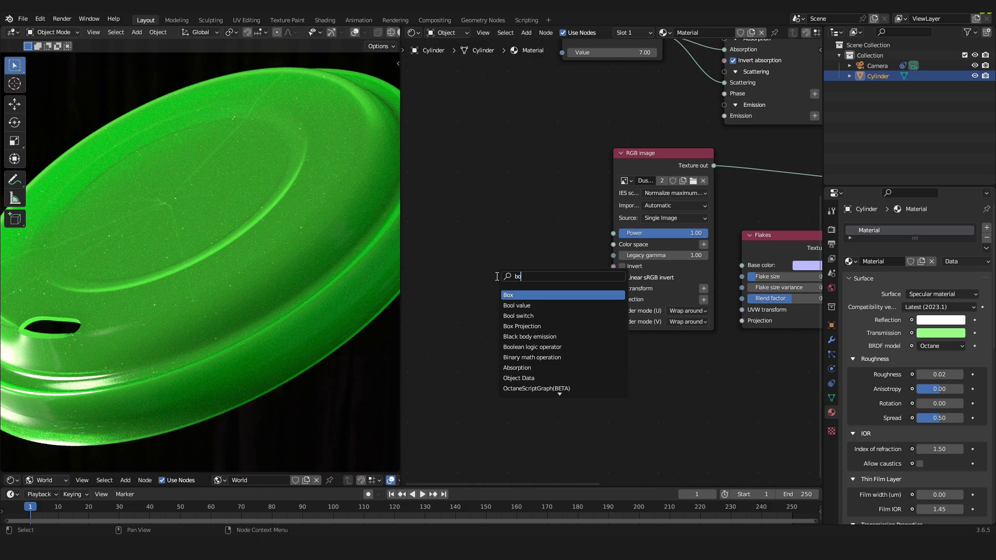
pyautogui.click(558, 326)
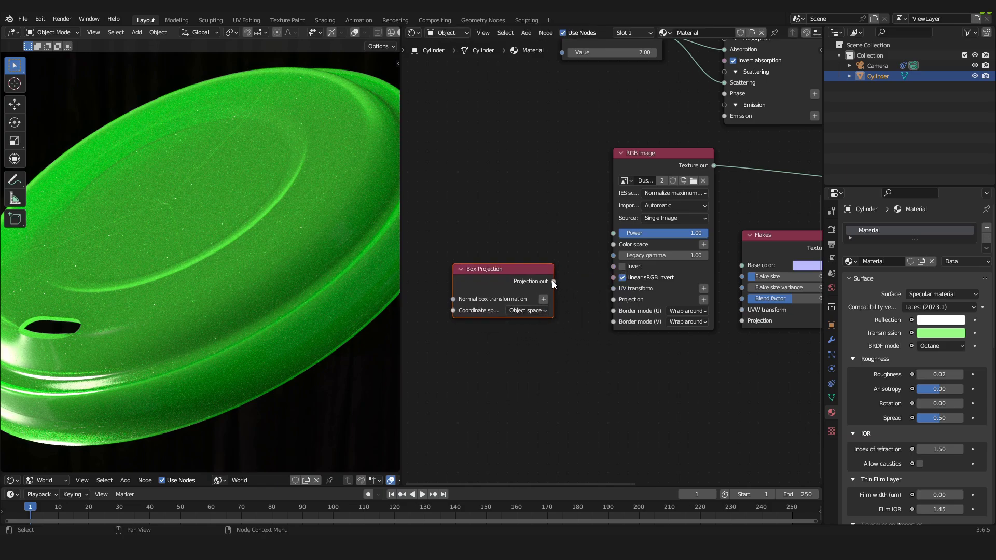
pyautogui.moveTo(554, 281); pyautogui.dragTo(562, 289)
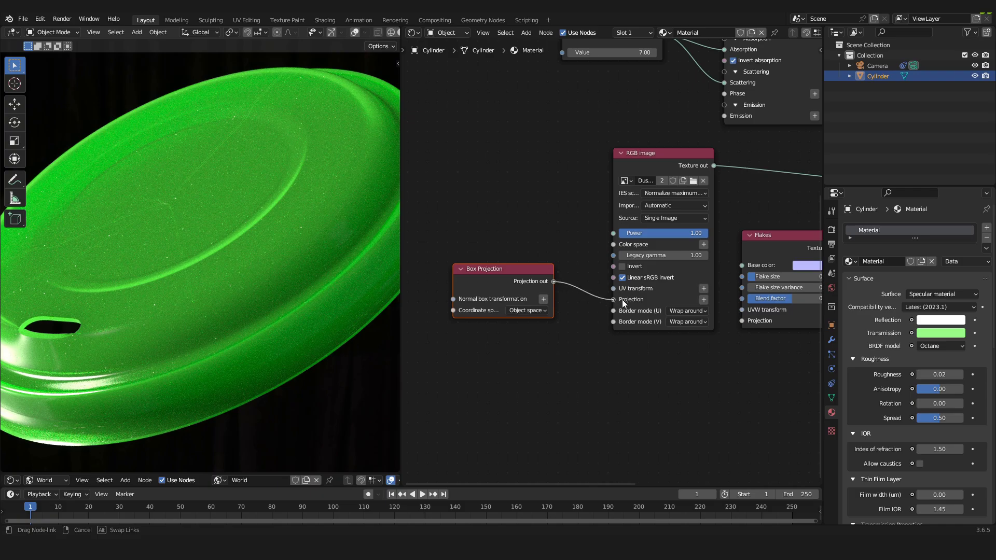
pyautogui.moveTo(621, 301); pyautogui.dragTo(623, 301)
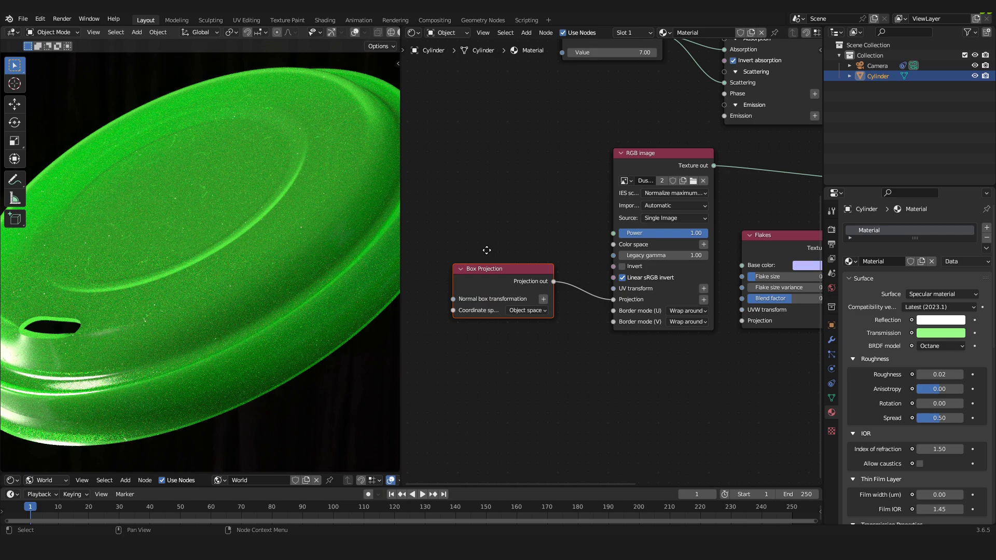
# Add a 3D transformation node to the Box Projection's Normal box transformation input and move it up beside that node.
pyautogui.moveTo(487, 250); pyautogui.dragTo(643, 267, button='middle')
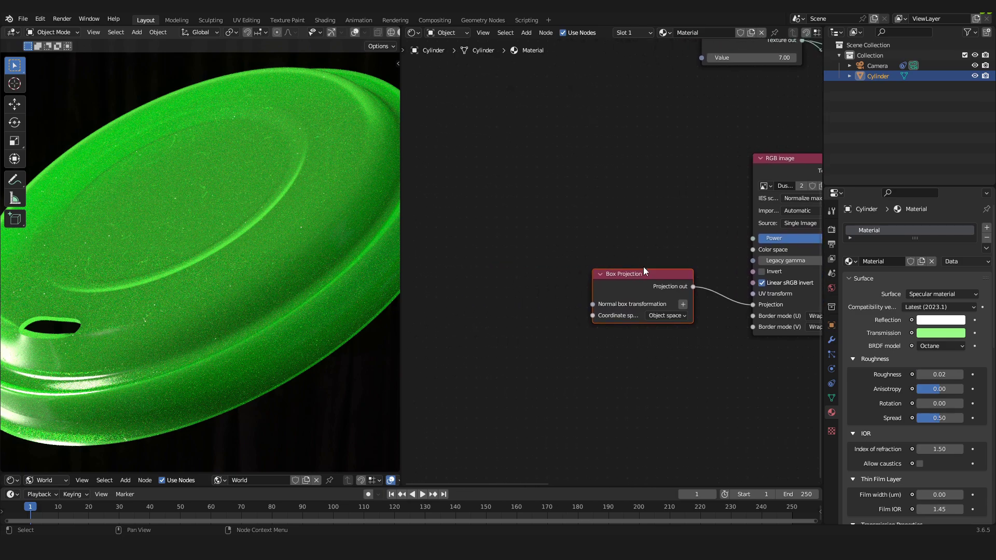
pyautogui.click(683, 305)
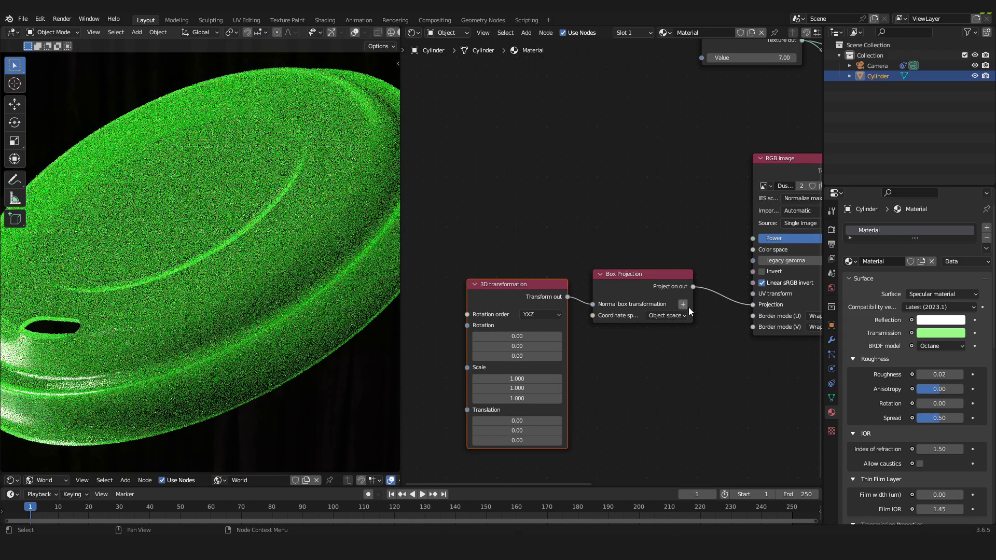
pyautogui.scroll(1, 682, 305)
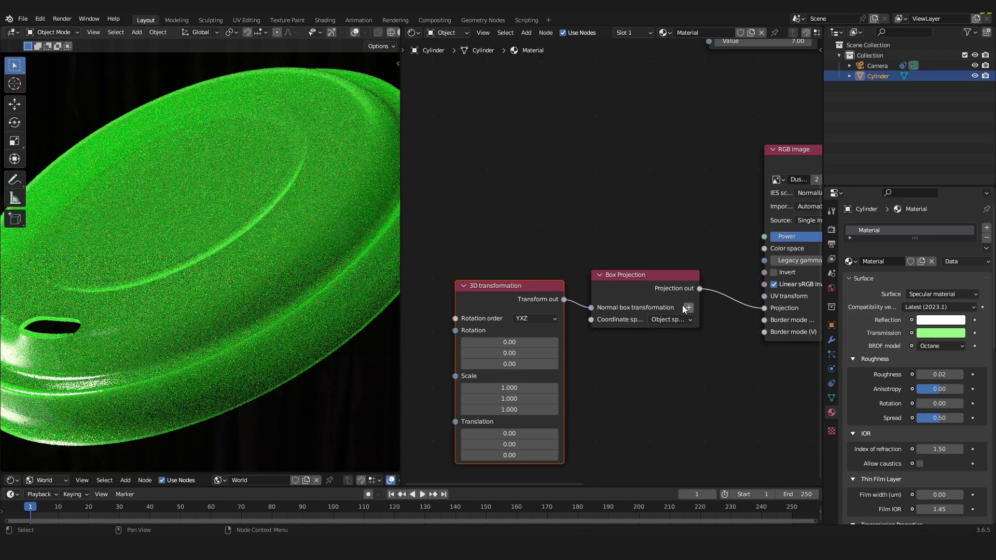
pyautogui.moveTo(502, 306); pyautogui.dragTo(500, 246)
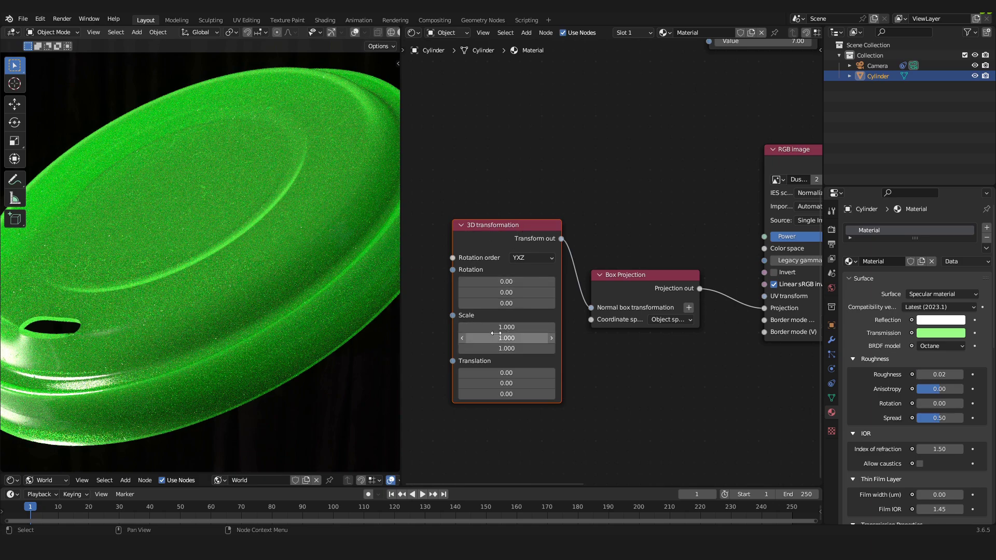
# Return the viewport to the camera view to examine the whole lid with the bump texture and flakes.
pyautogui.scroll(-2, 499, 306)
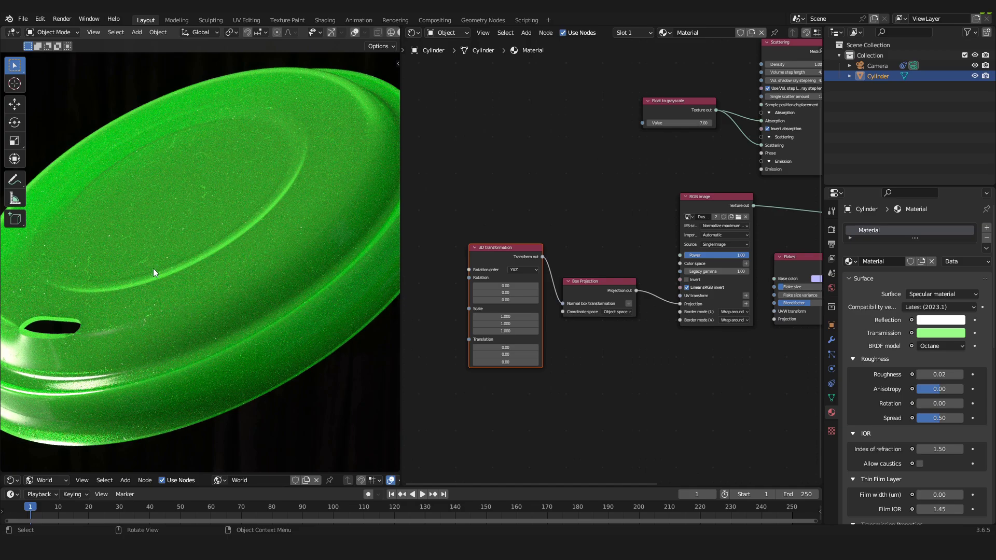
pyautogui.press('KP_0')
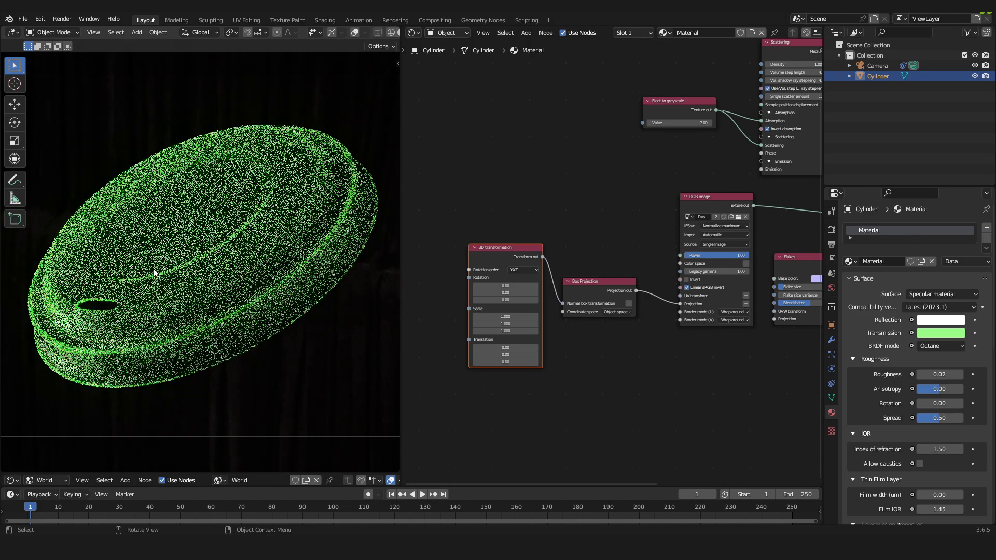
pyautogui.scroll(-1, 689, 304)
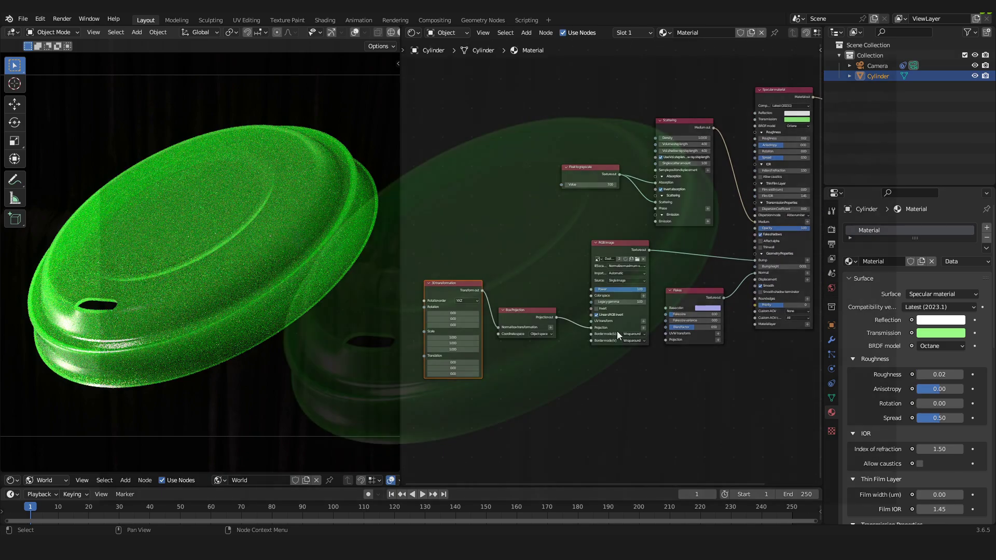